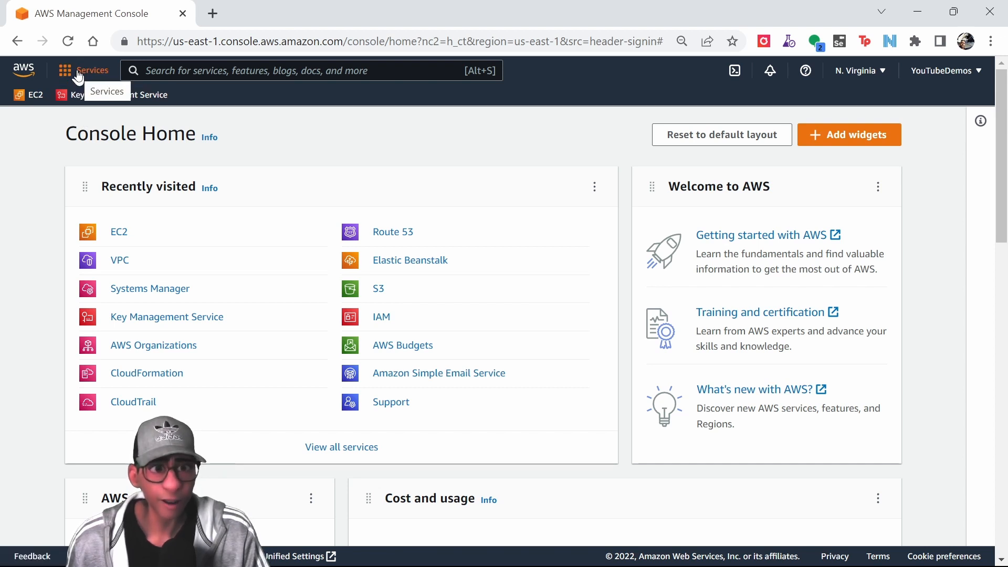
Go to EC2's running instances list and start launching a new instance.
left_click(77, 74)
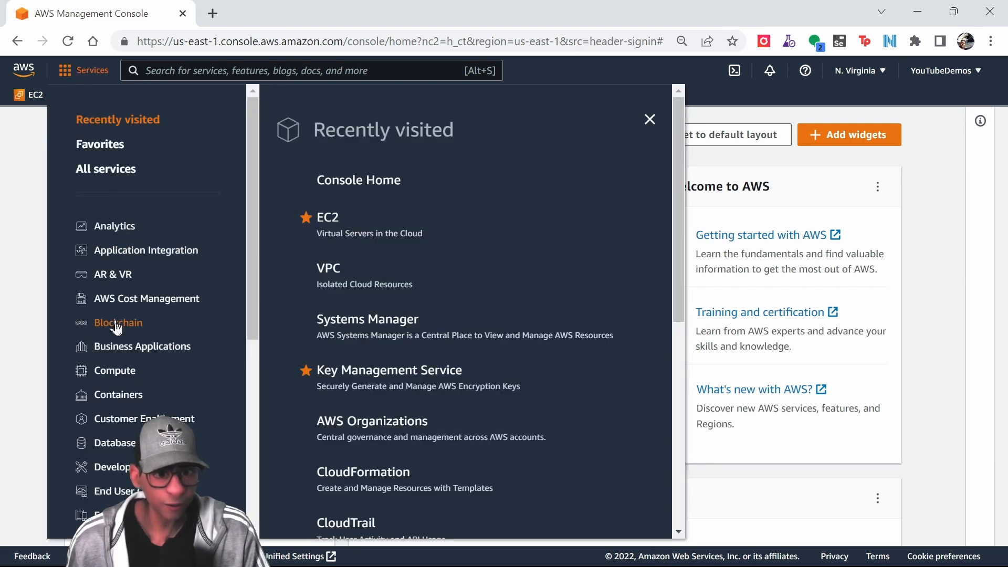
left_click(105, 374)
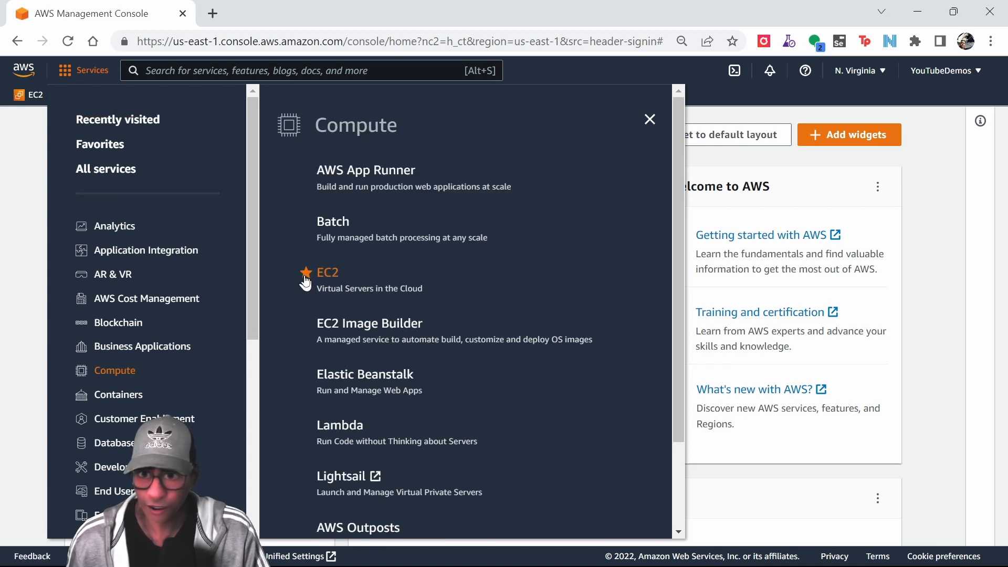
left_click(331, 274)
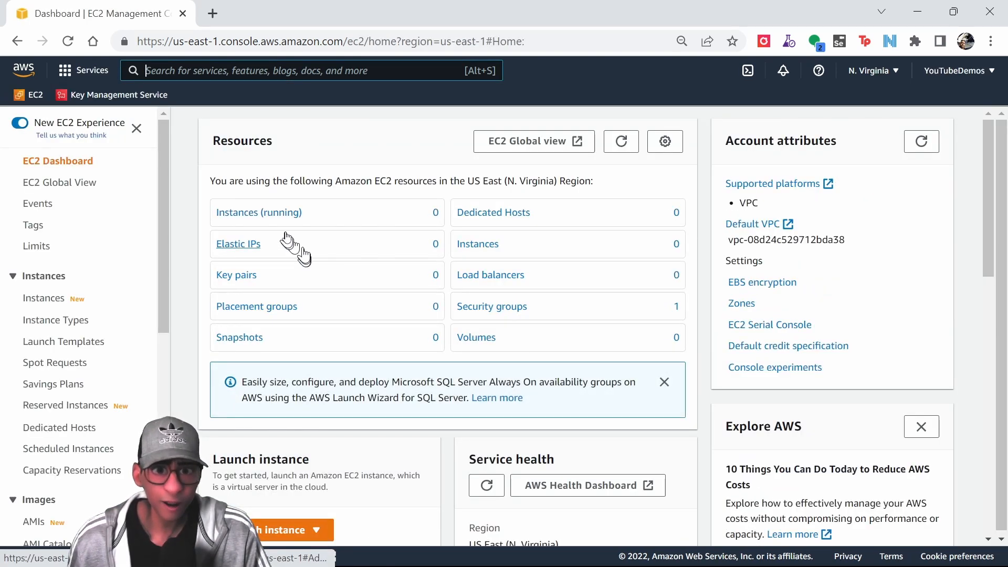
left_click(243, 213)
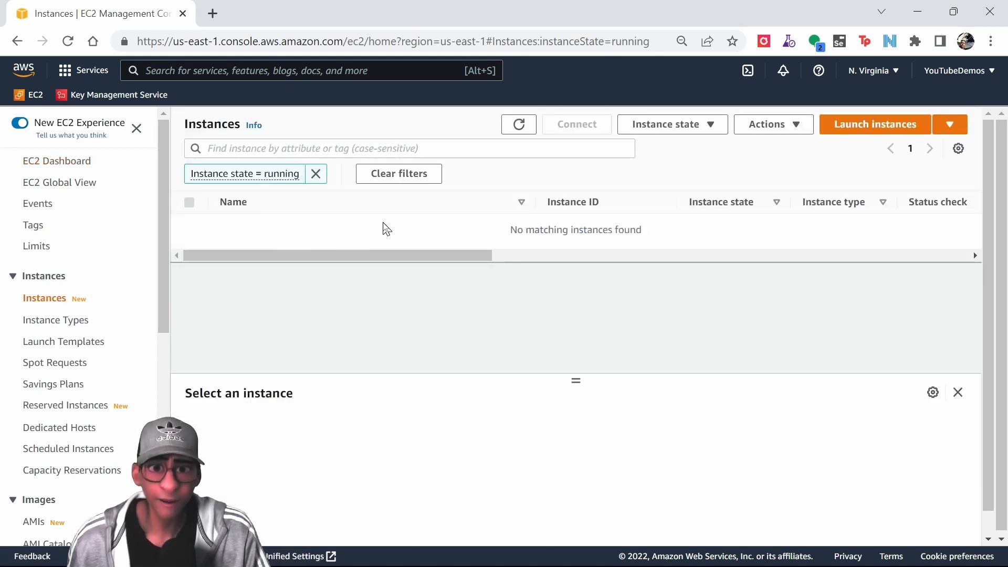
left_click(852, 126)
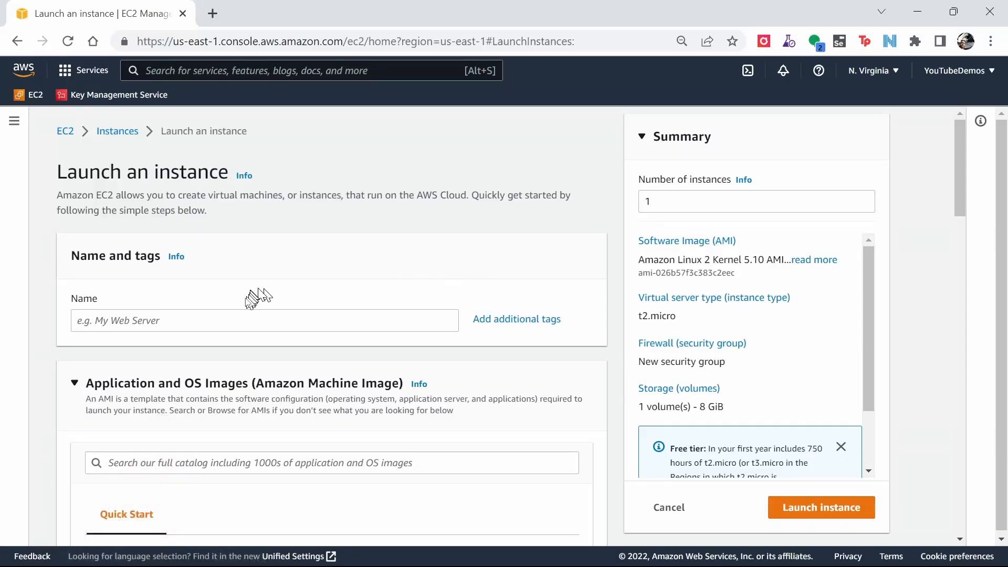
Name the new instance Ubuntu RSA.
left_click(236, 311)
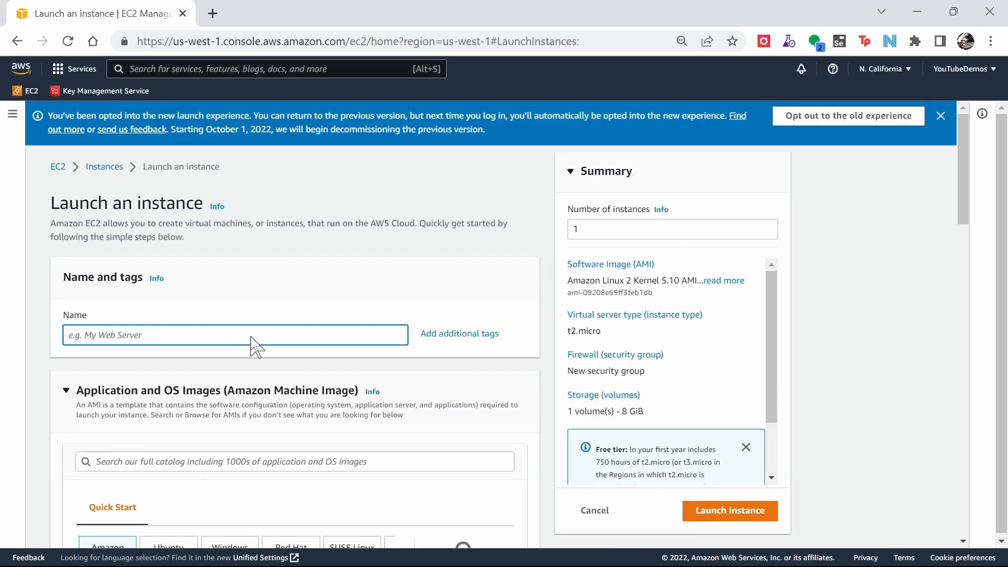
type("Ubuntu RSA")
Search for AMI ami-07013dd48140efd73 and select the AWS Ubuntu rsa ssh 2022 community AMI.
left_click(160, 459)
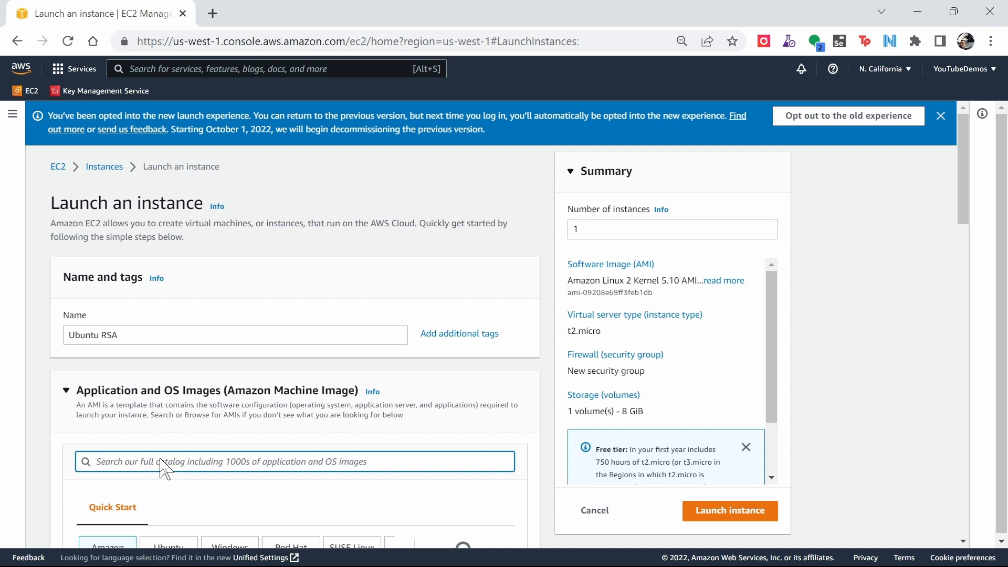
type("ami-07013dd48140efd73")
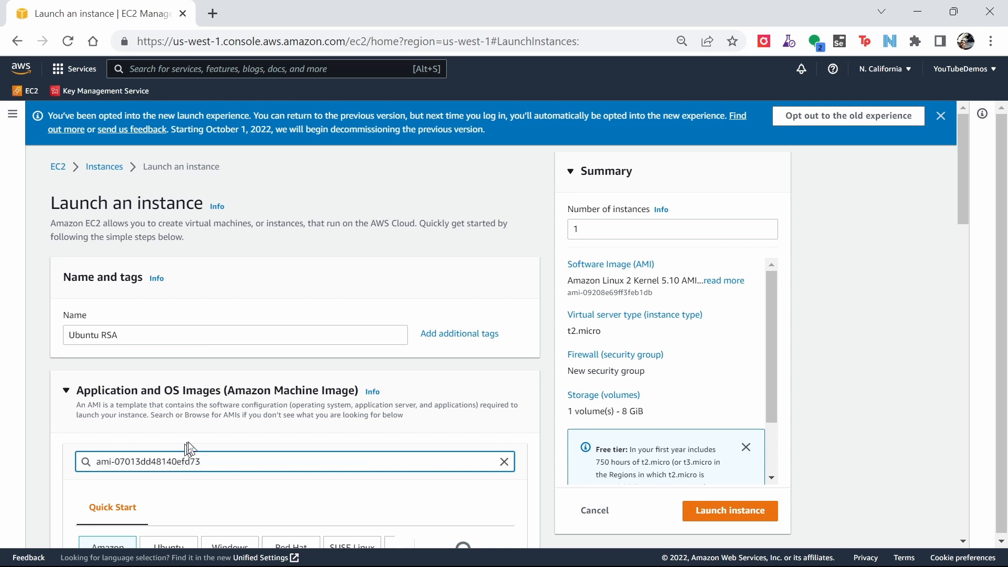
key("Return")
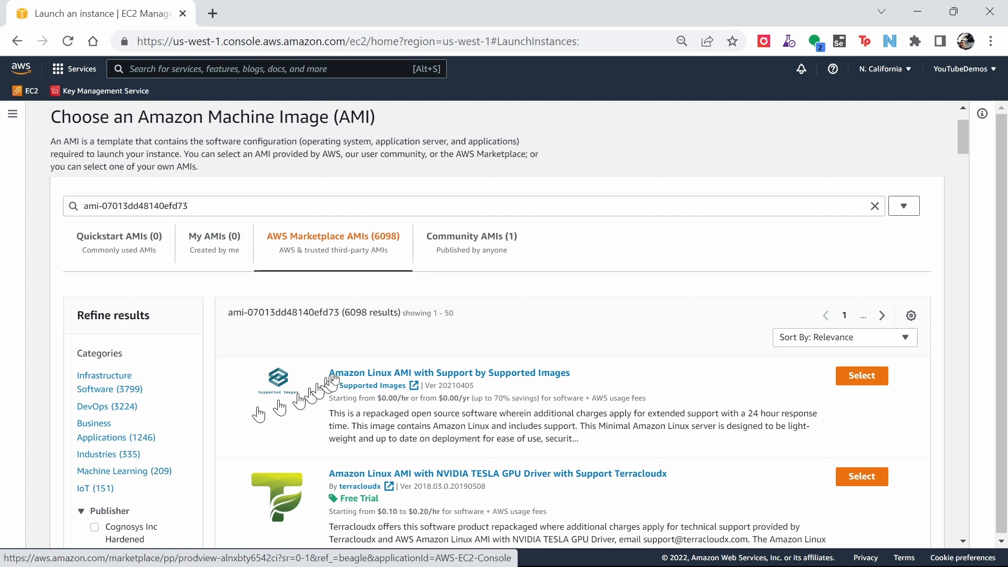
left_click(462, 246)
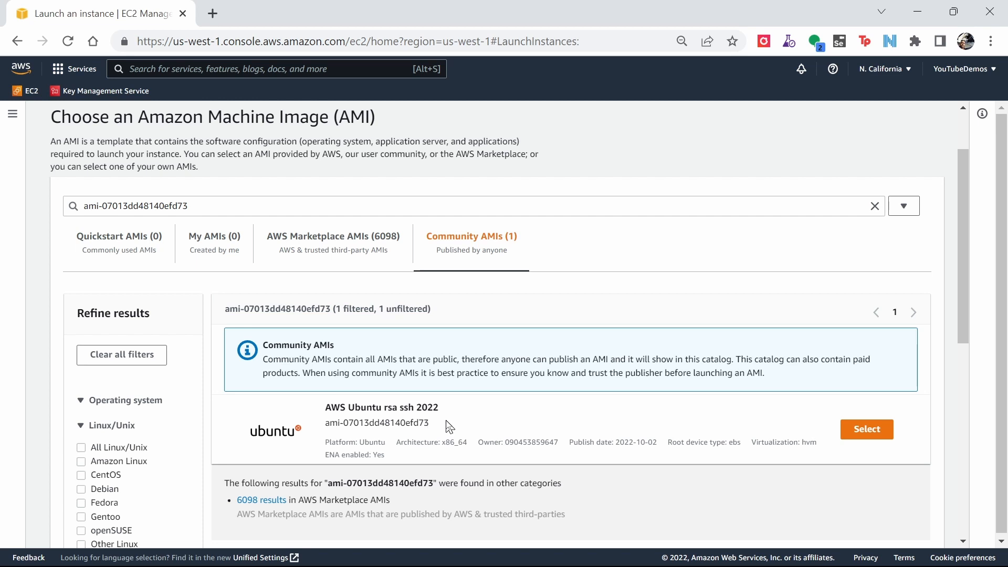
left_click(864, 436)
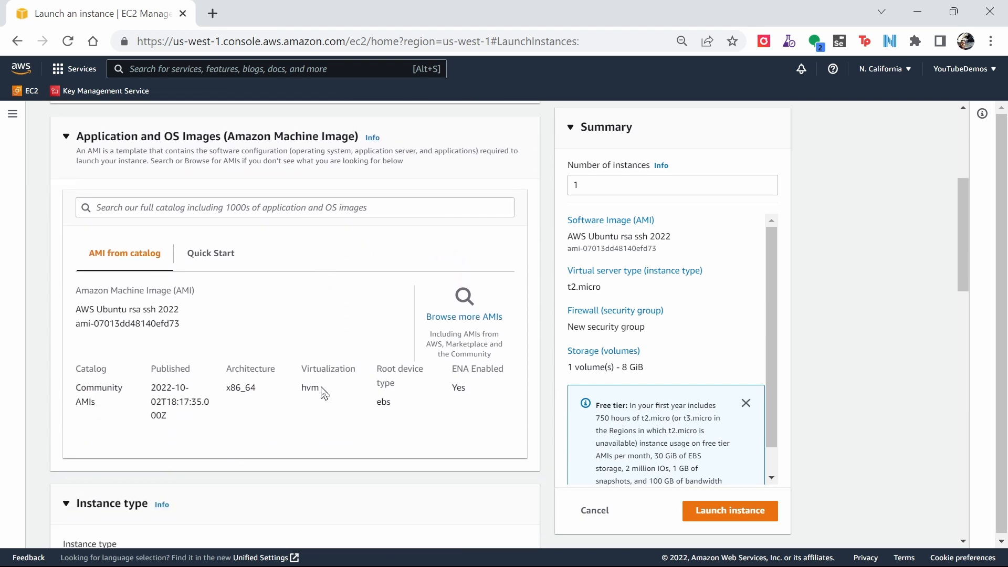
Create a new RSA key pair named YouTubeDemoKey in .ppk format for PuTTY.
scroll(322, 394, "down", 5)
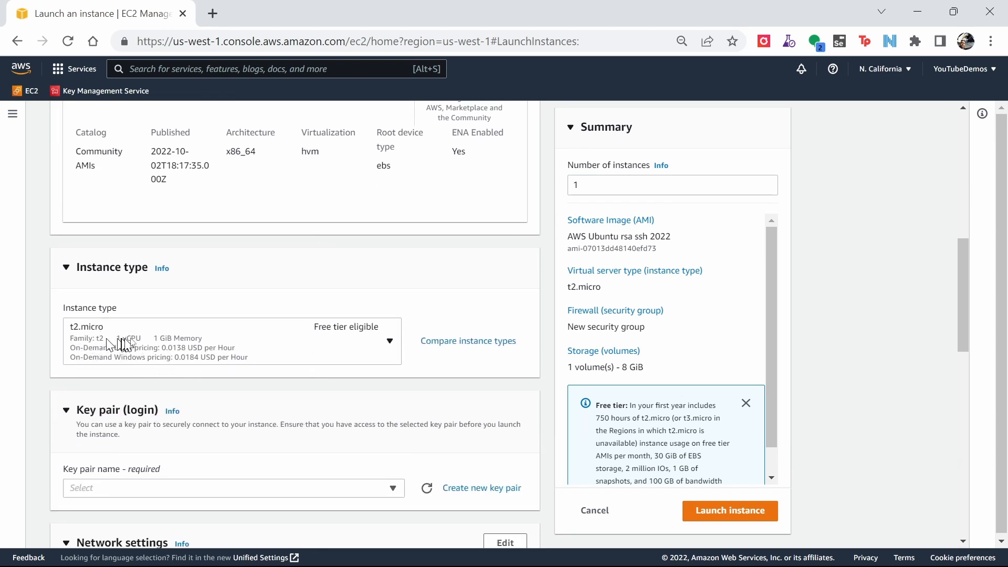
scroll(213, 351, "down", 1)
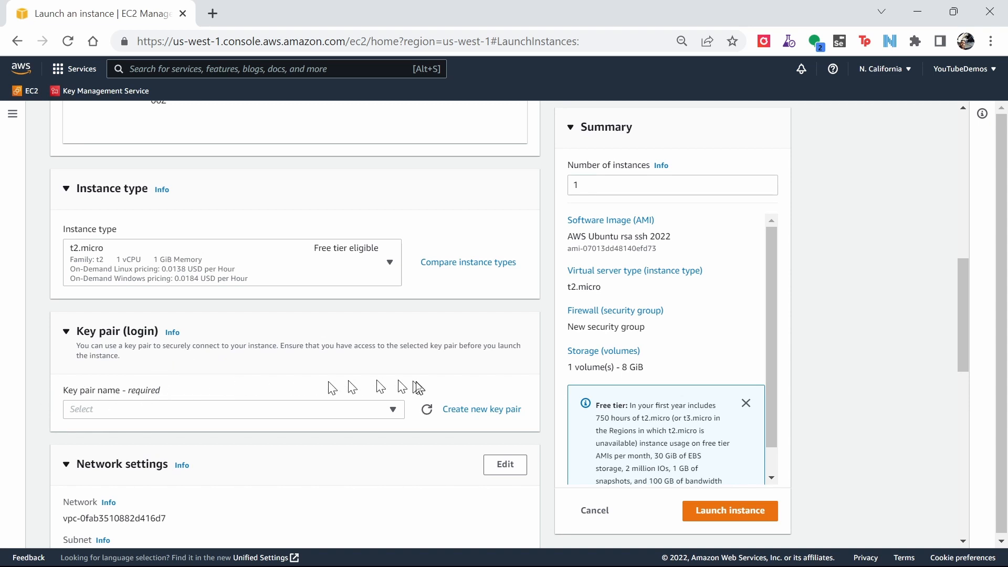
left_click(471, 415)
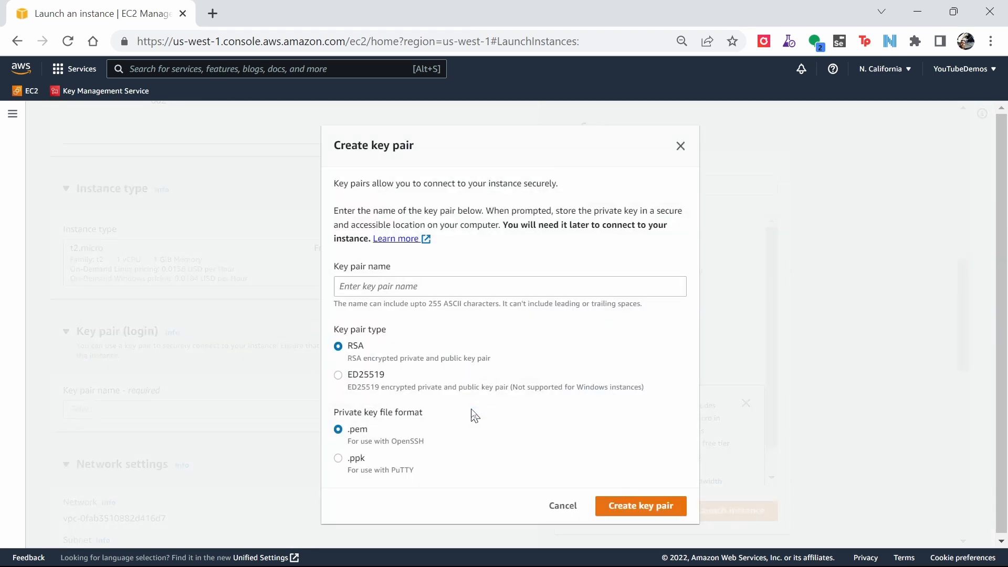
left_click(411, 283)
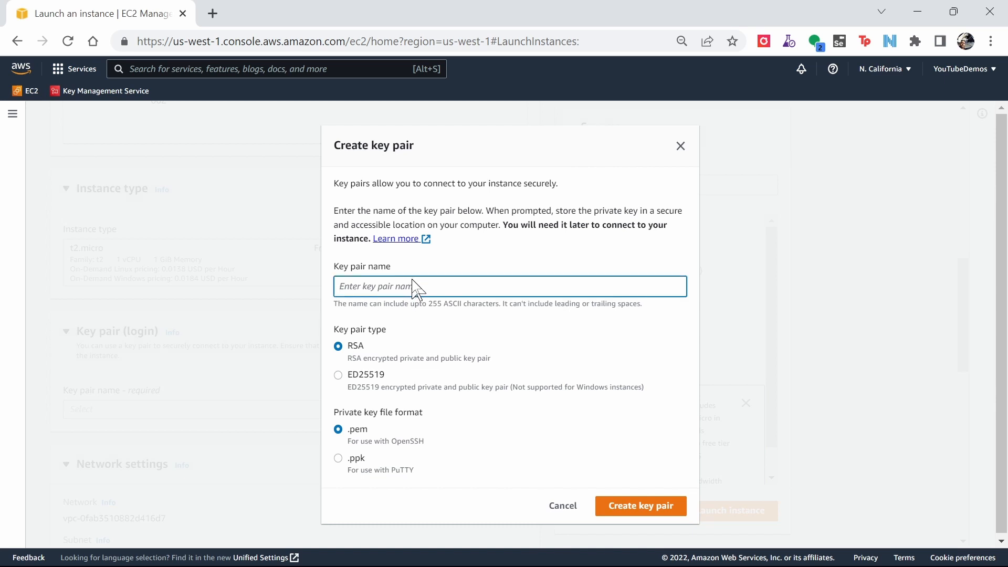
type("YouTubeDemoKey")
left_click(337, 459)
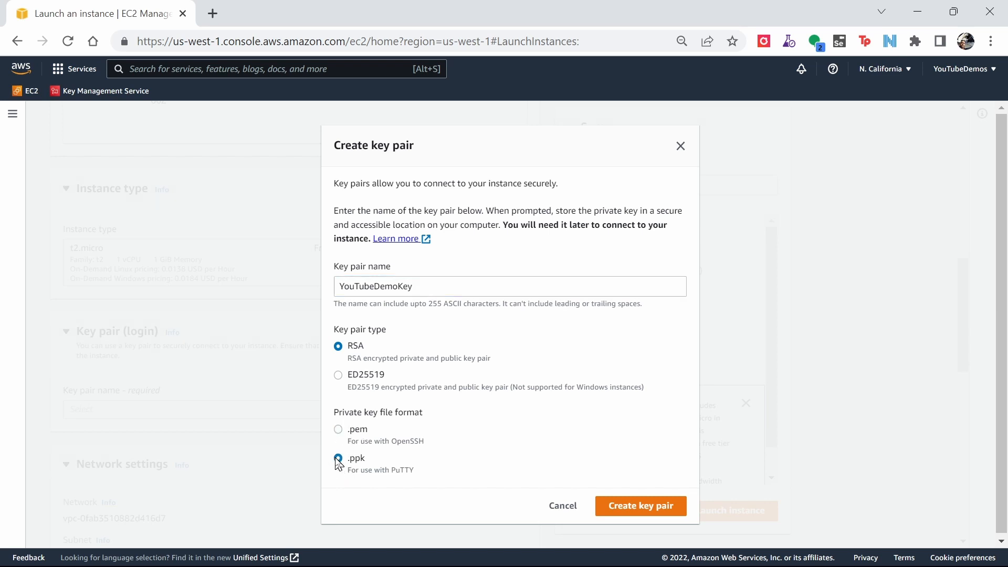
left_click(631, 506)
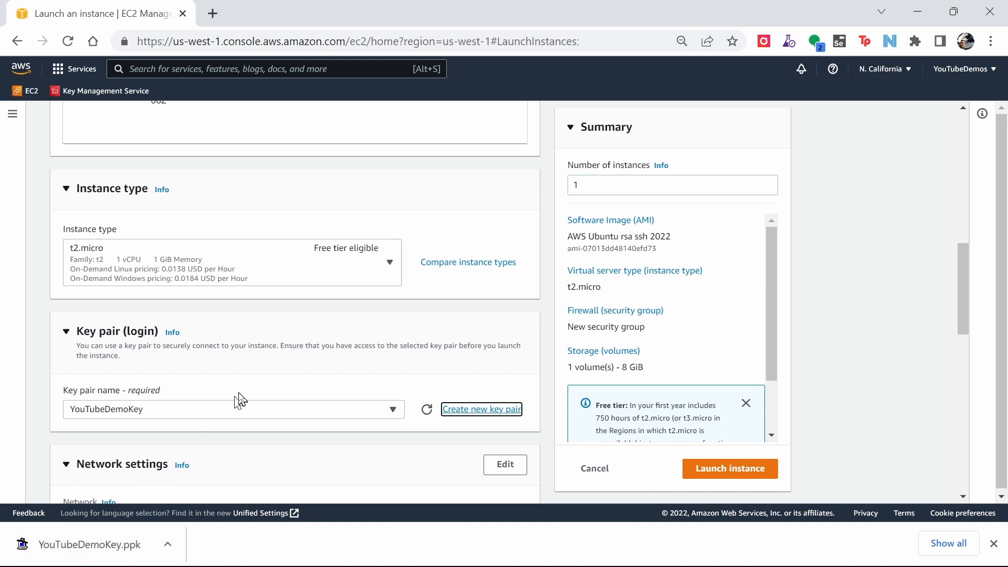
Allow HTTPS and HTTP traffic from the internet in the network settings.
scroll(241, 400, "down", 3)
scroll(241, 400, "down", 3)
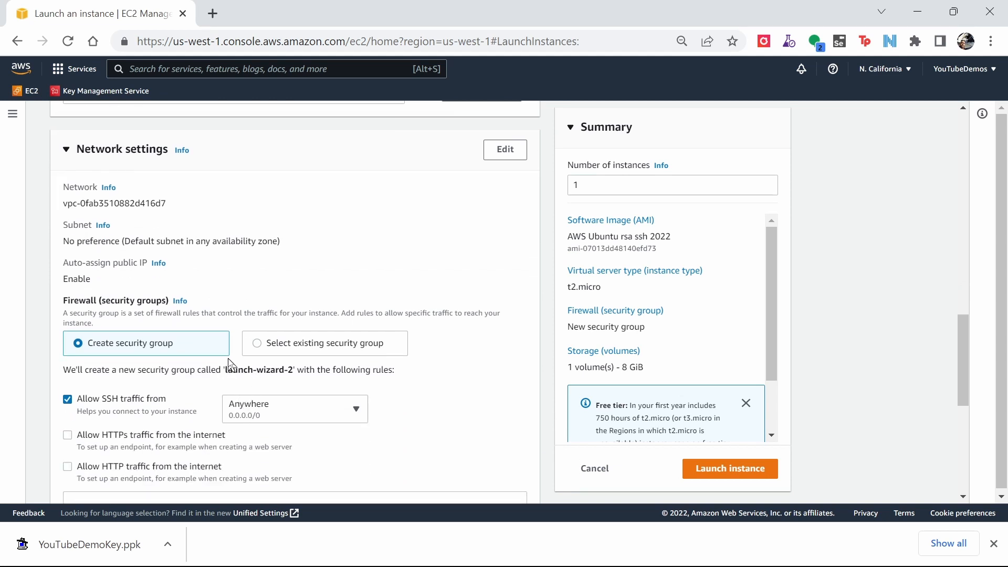
scroll(226, 376, "down", 2)
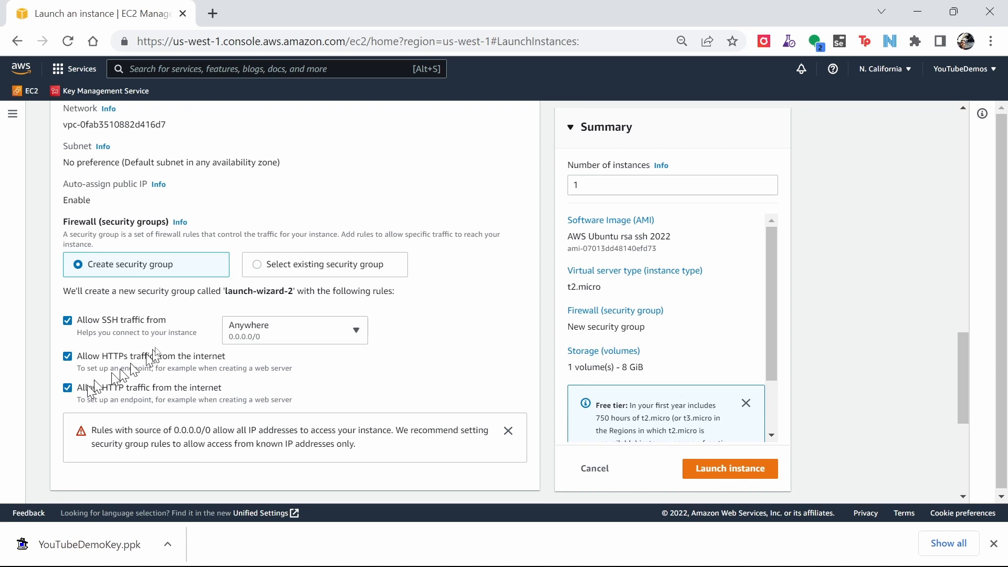
Set the number of instances to 3.
left_click(594, 188)
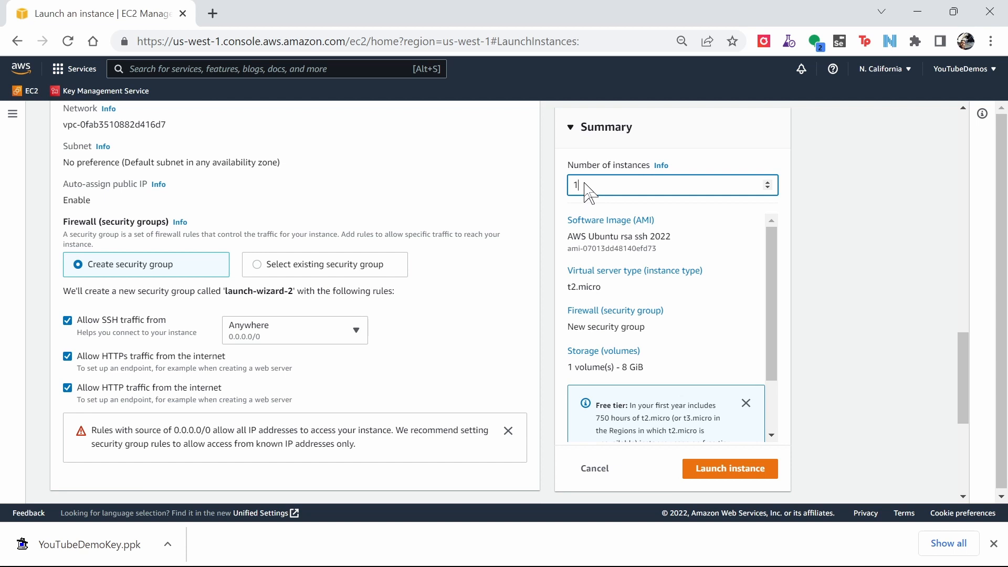
left_click_drag(585, 183, 573, 185)
type("2")
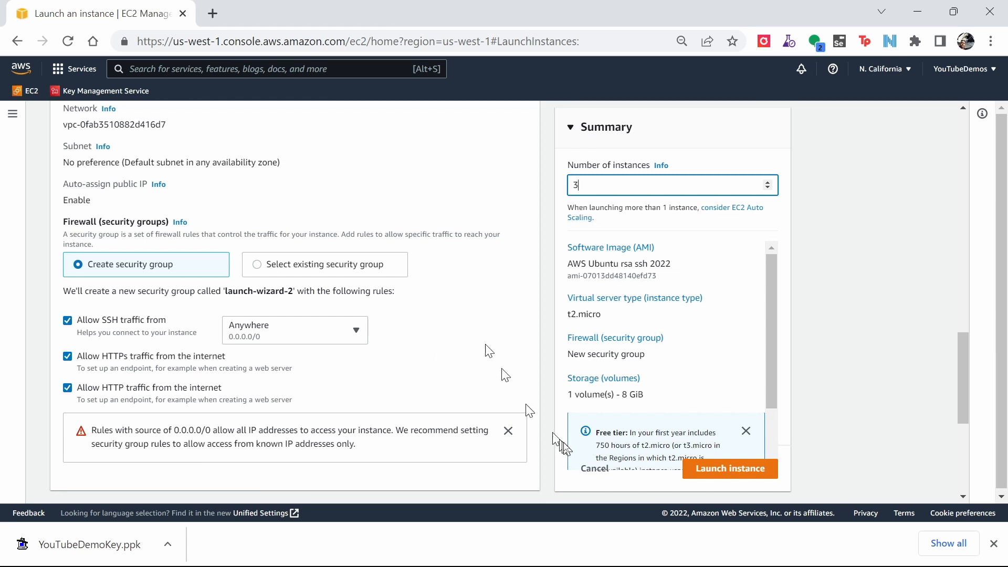
Review the summary and launch the instances.
scroll(743, 299, "up", 5)
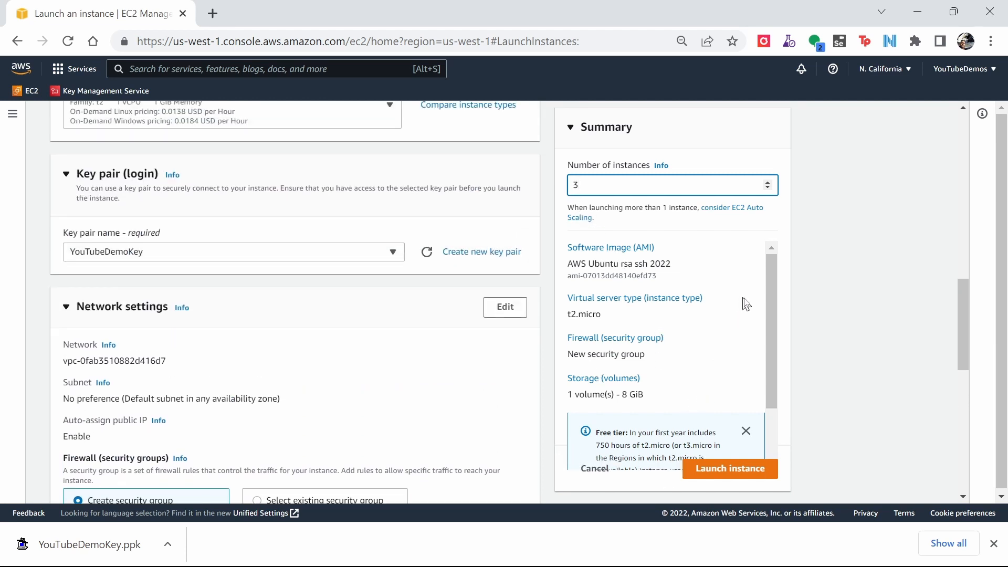
left_click_drag(772, 306, 778, 279)
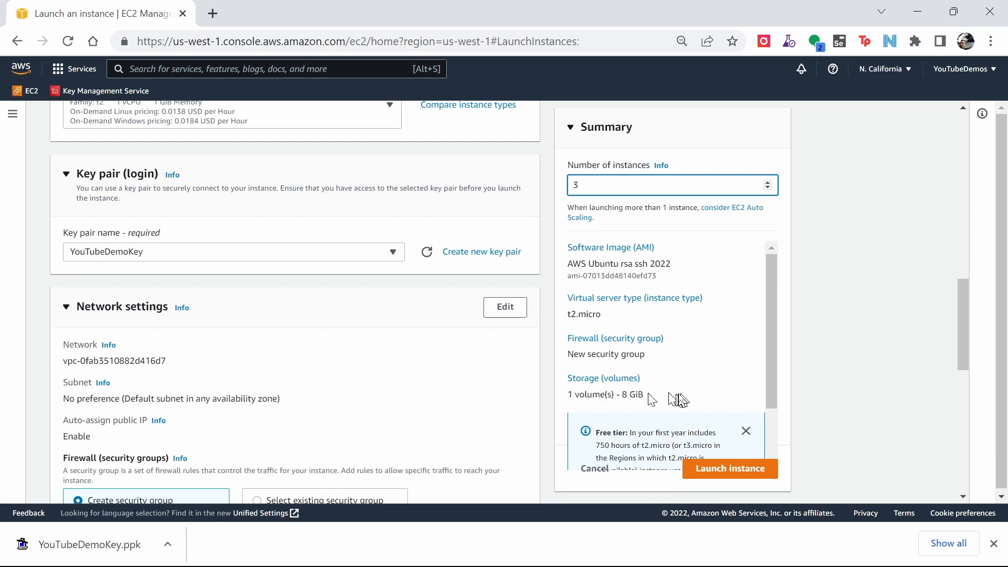
scroll(703, 368, "down", 4)
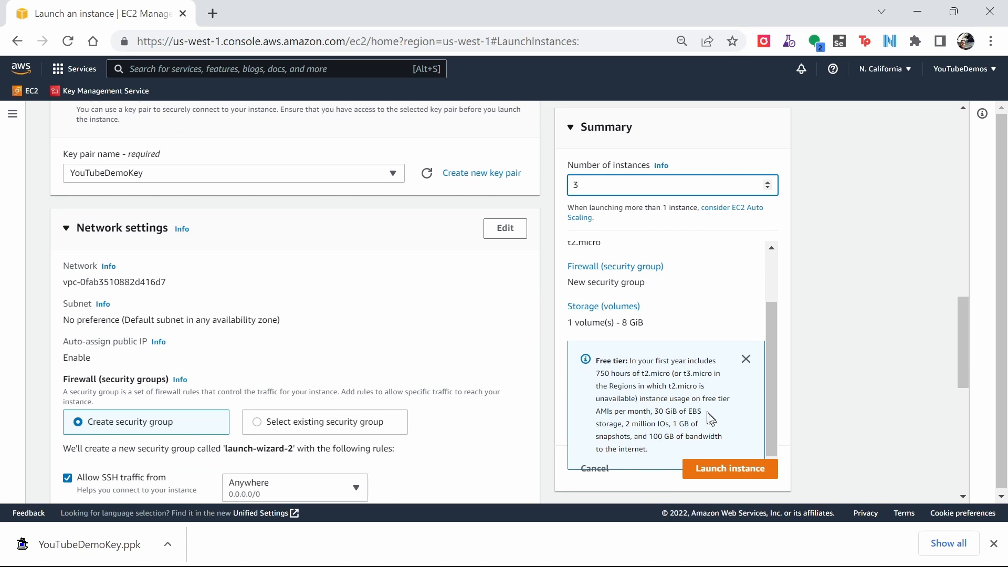
left_click(719, 470)
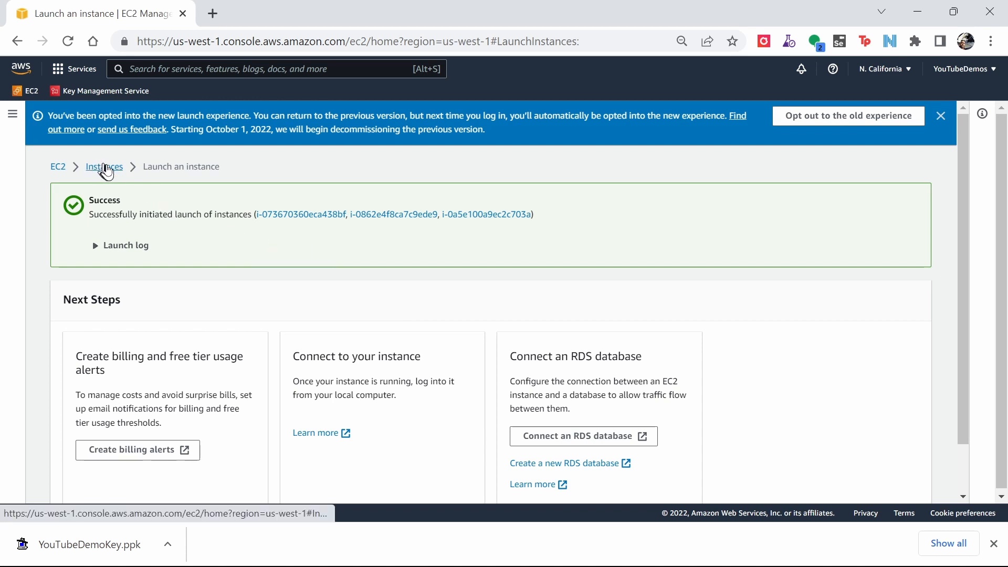
Return to the instances list and refresh it.
left_click(106, 168)
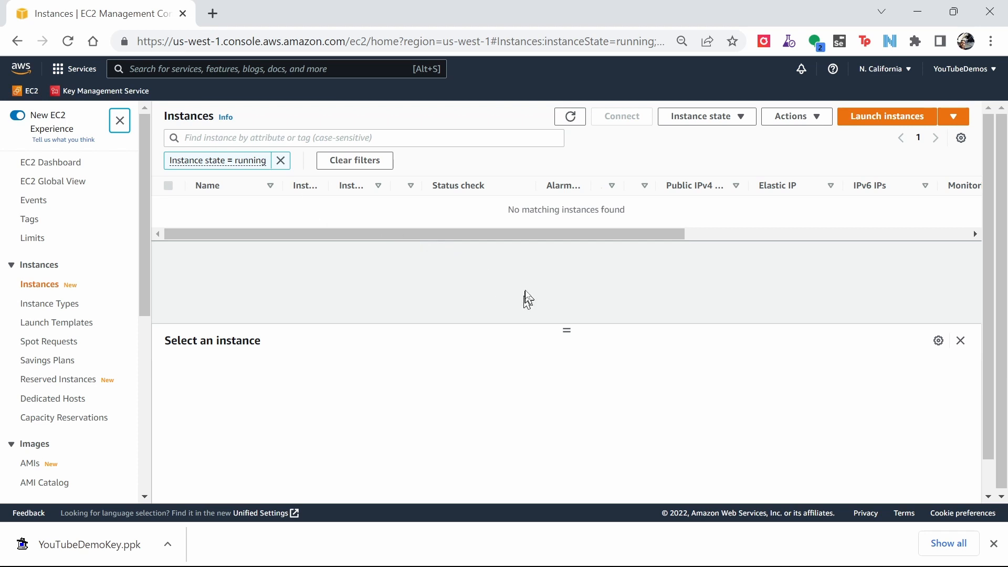
left_click(68, 41)
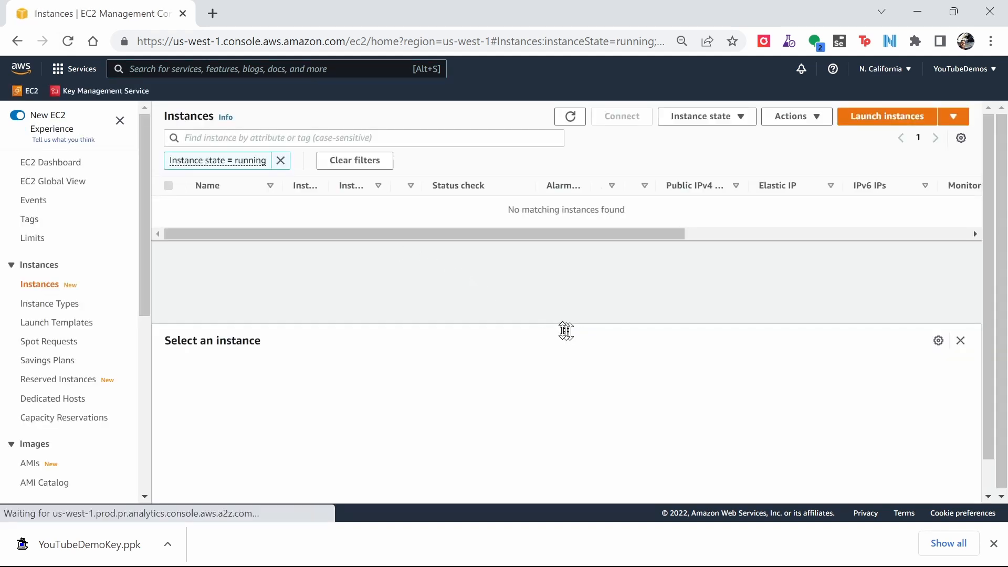
left_click_drag(564, 330, 567, 365)
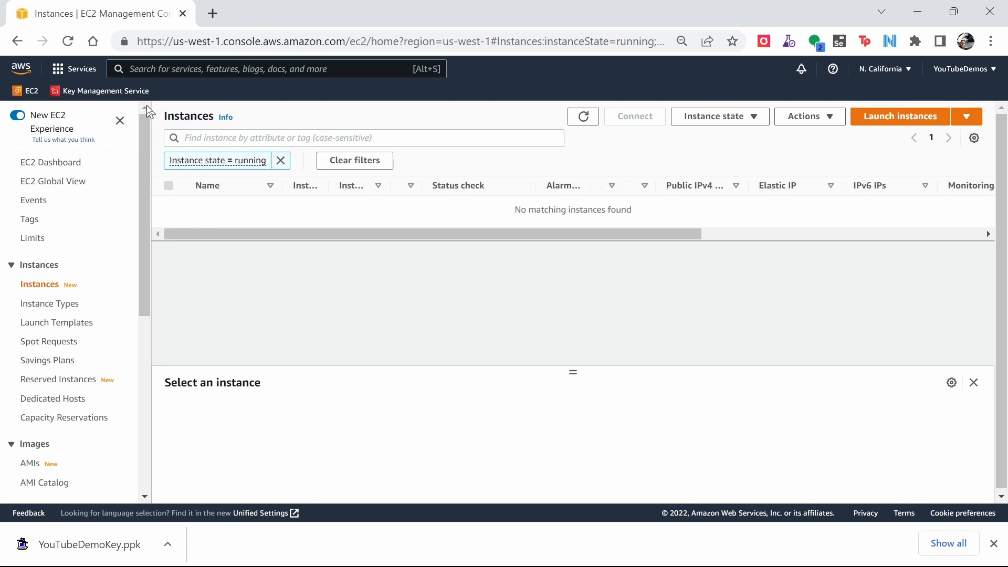
left_click(69, 44)
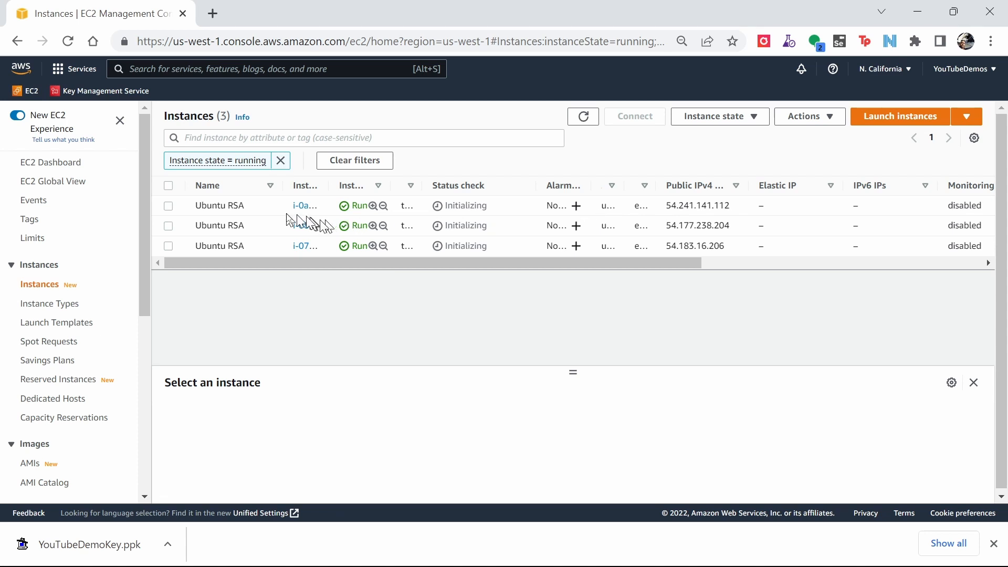
Select the first Ubuntu RSA instance and copy its public IPv4 address.
left_click(252, 205)
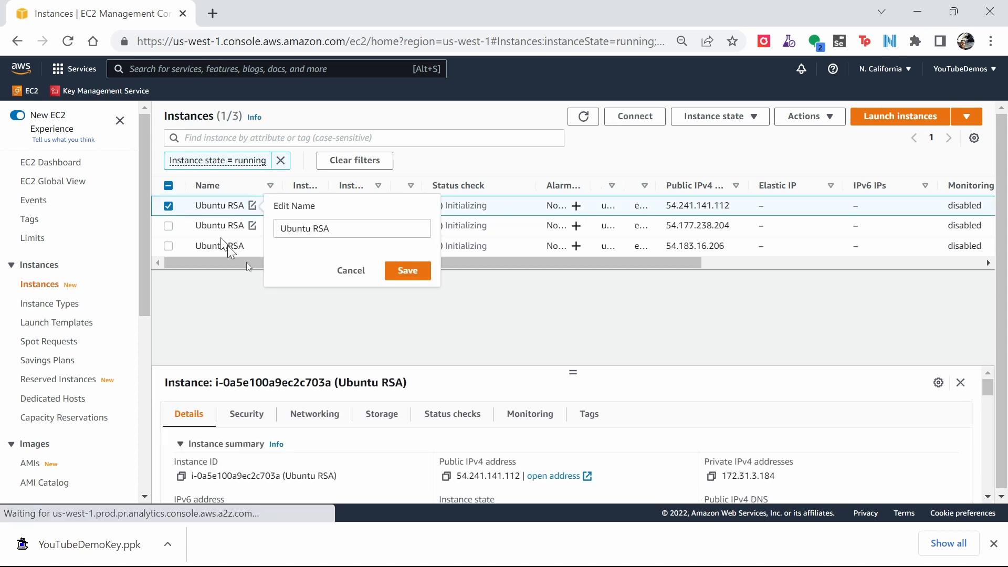
left_click(394, 348)
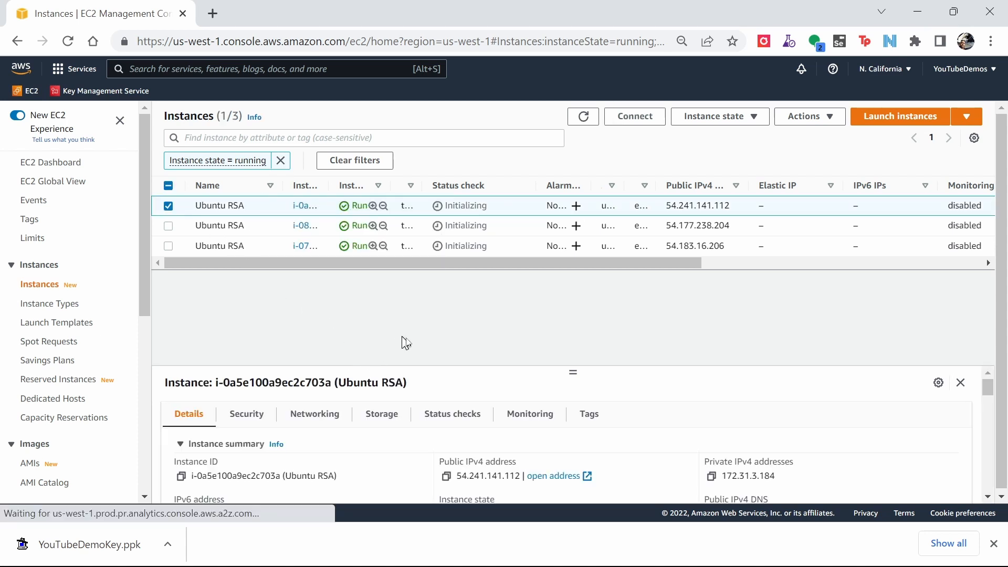
left_click(447, 477)
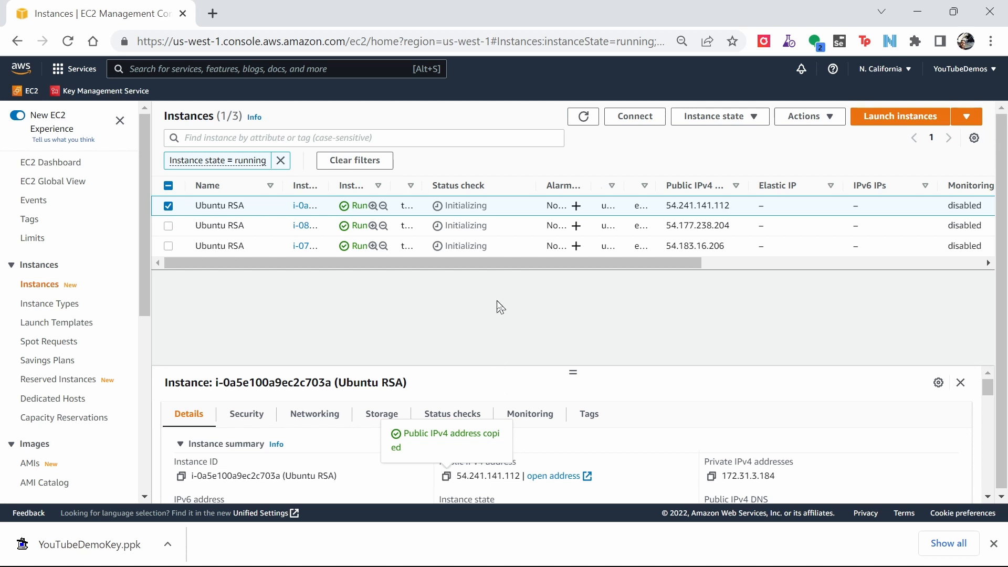
Launch PuTTY with host 54.241.141.112 on SSH port 22 and open the SSH authentication settings.
key("super")
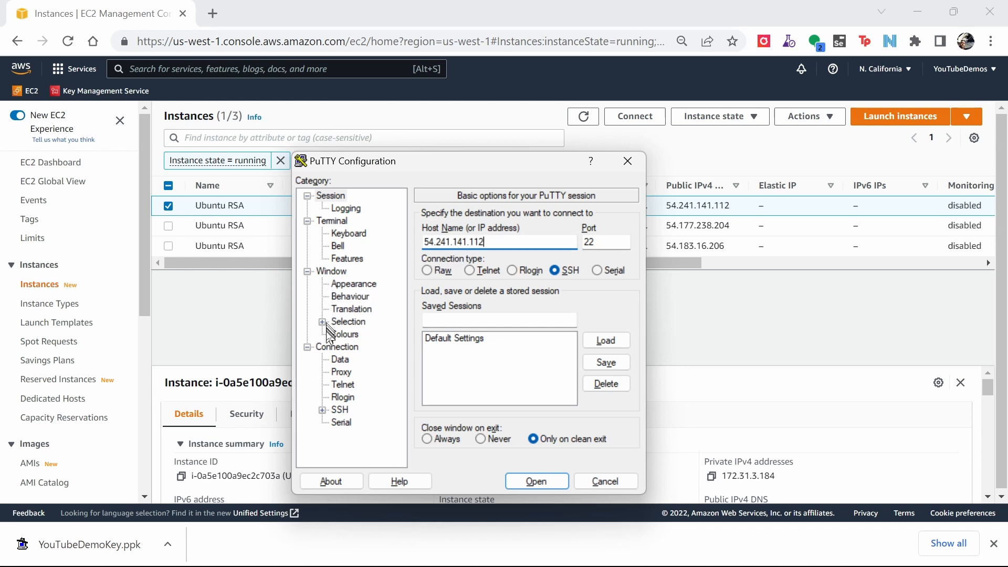
left_click(341, 360)
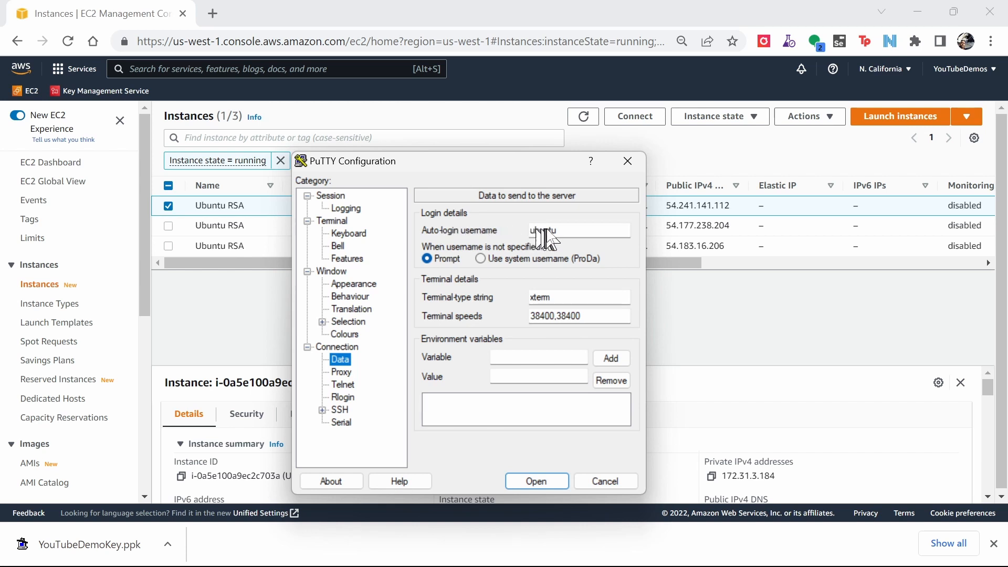
left_click(340, 411)
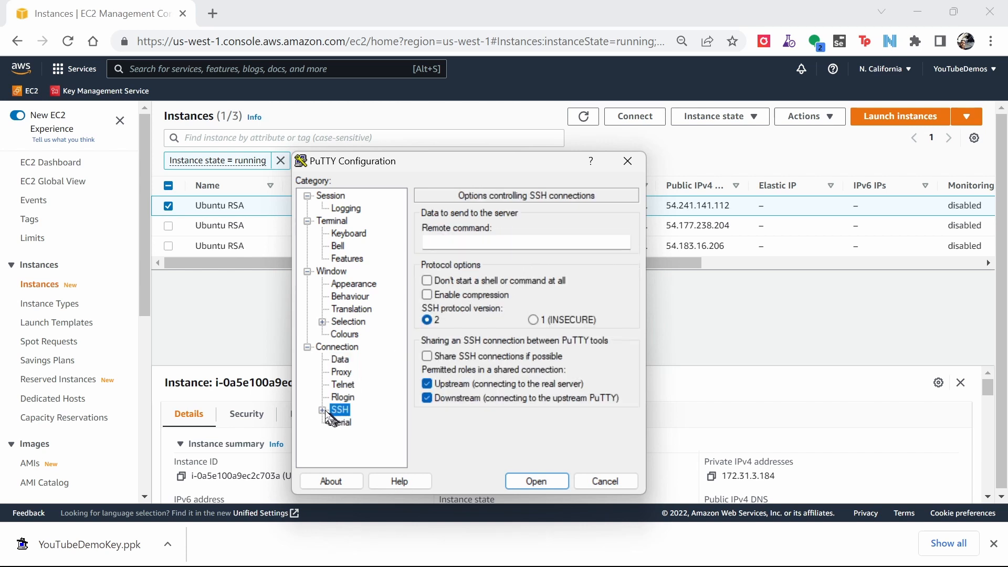
left_click(322, 410)
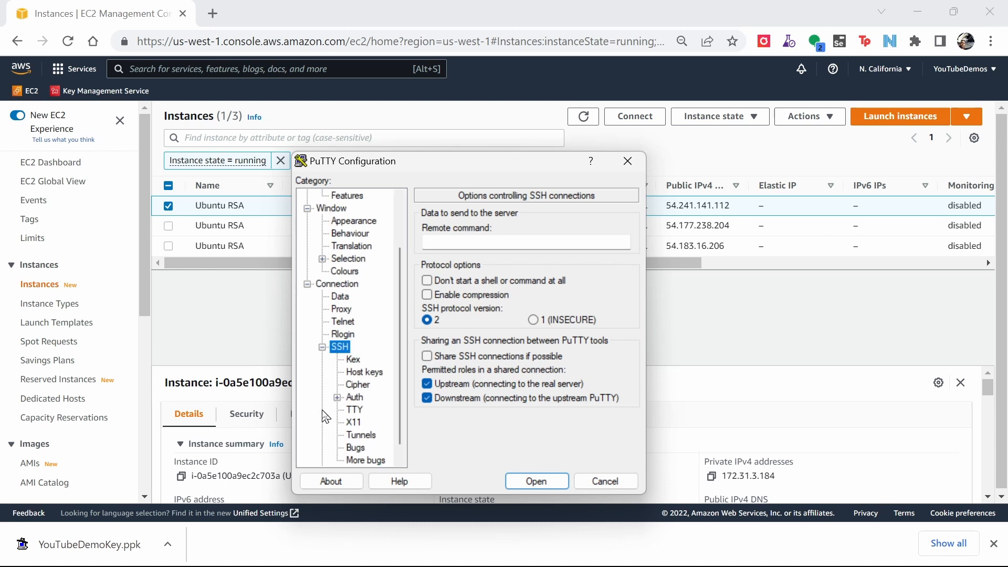
left_click(356, 398)
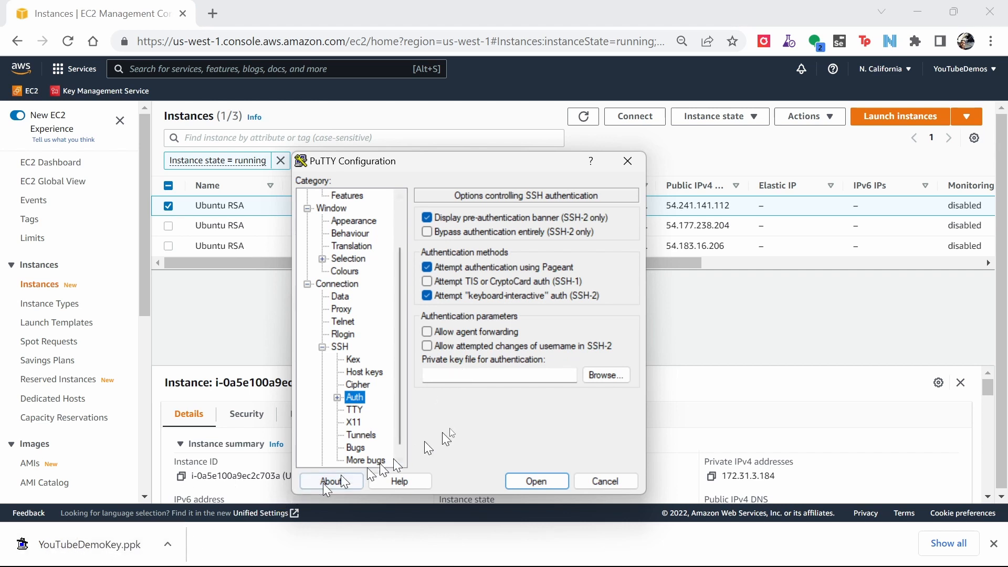
Browse for and select YouTubeDemoKey.ppk from Downloads as the private key file for authentication.
left_click(604, 370)
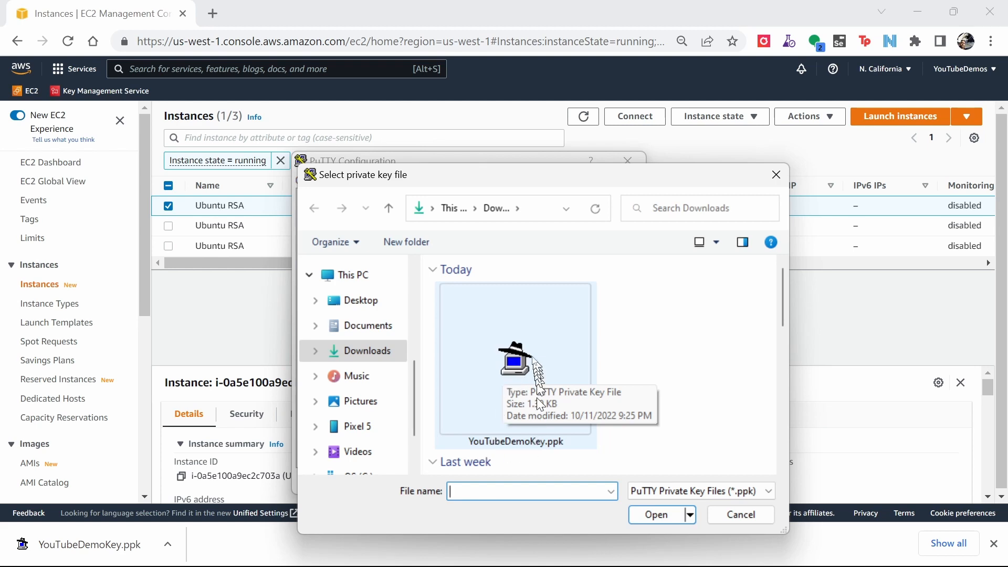
left_click(547, 420)
left_click(655, 514)
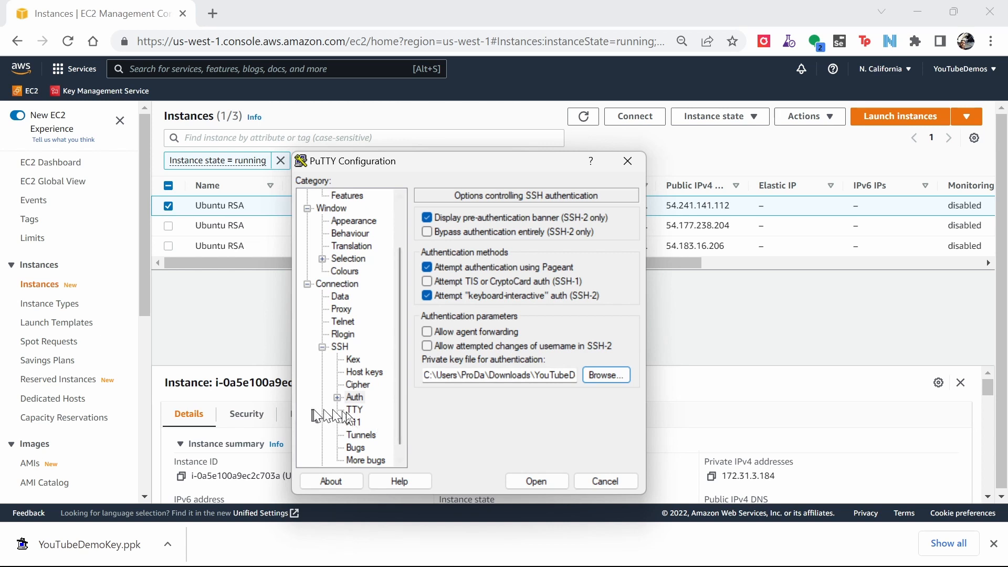
Return to the session settings and save them as Default Settings.
scroll(345, 218, "up", 2)
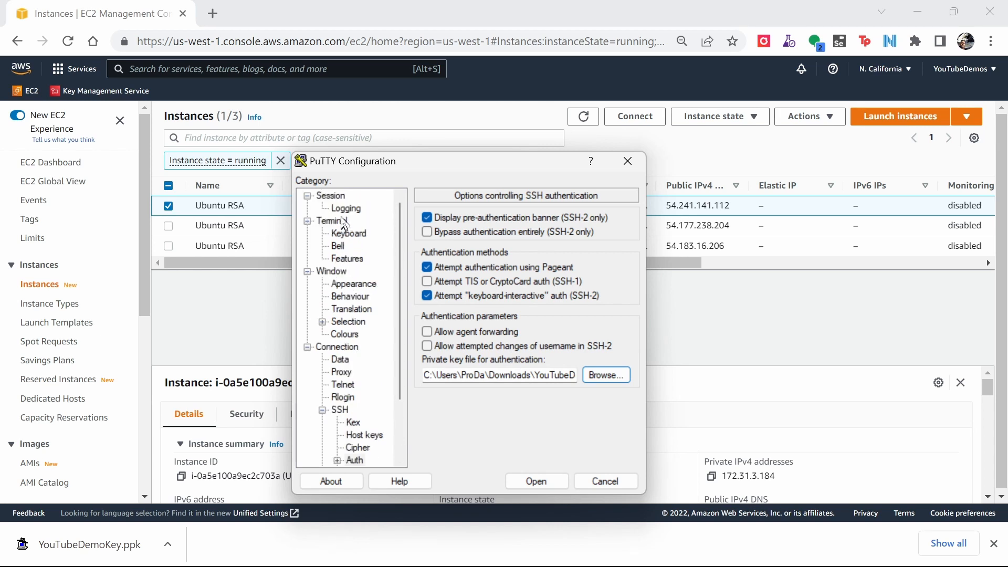
left_click(335, 198)
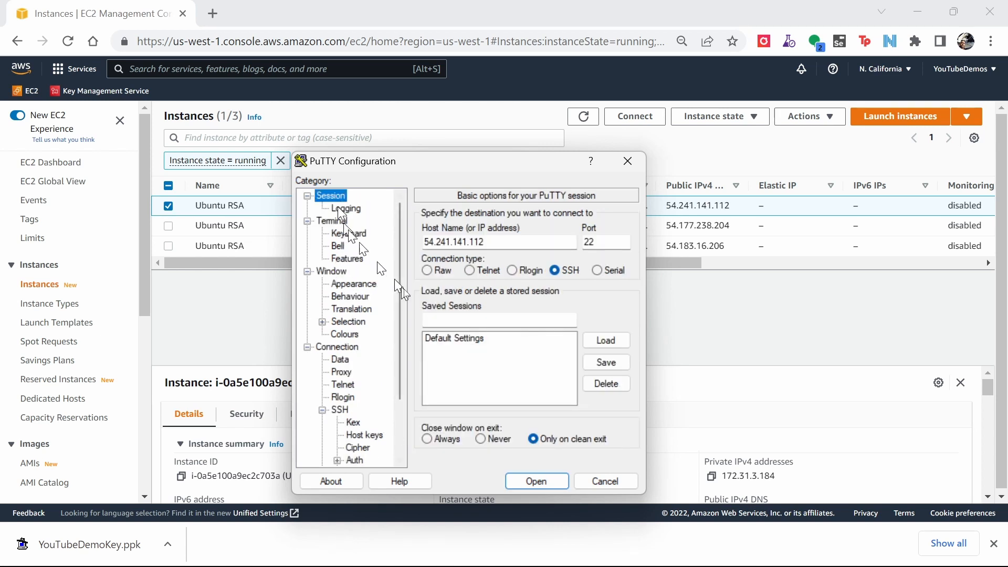
left_click(468, 339)
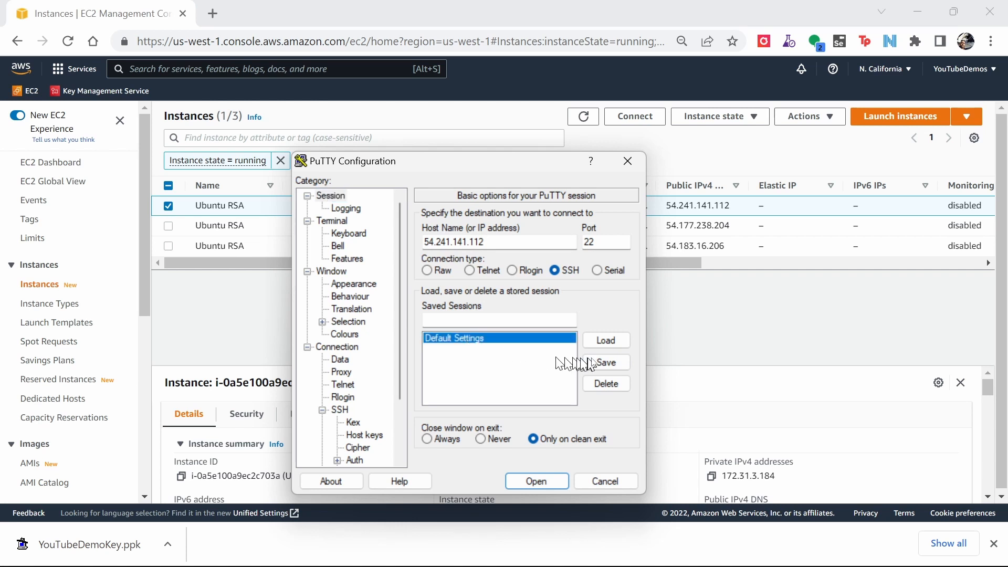
left_click(610, 367)
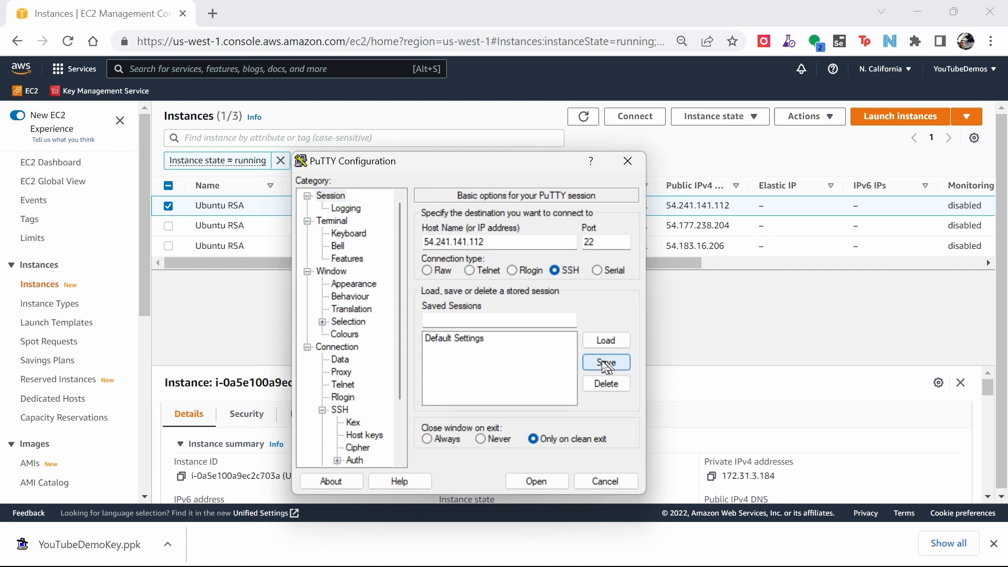
Open the SSH connection to the first instance and accept the server's host key.
left_click(537, 482)
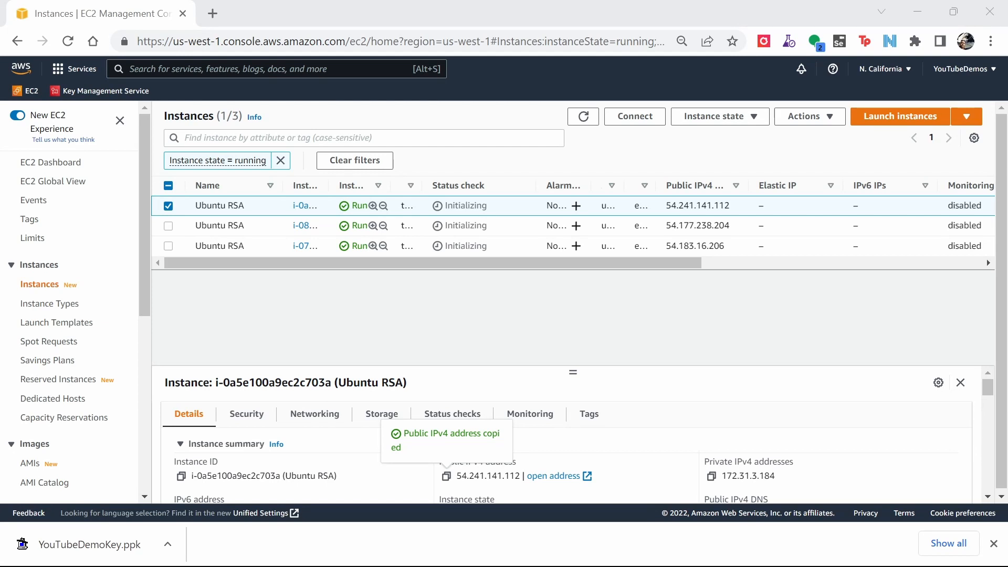
left_click_drag(1006, 311, 400, 200)
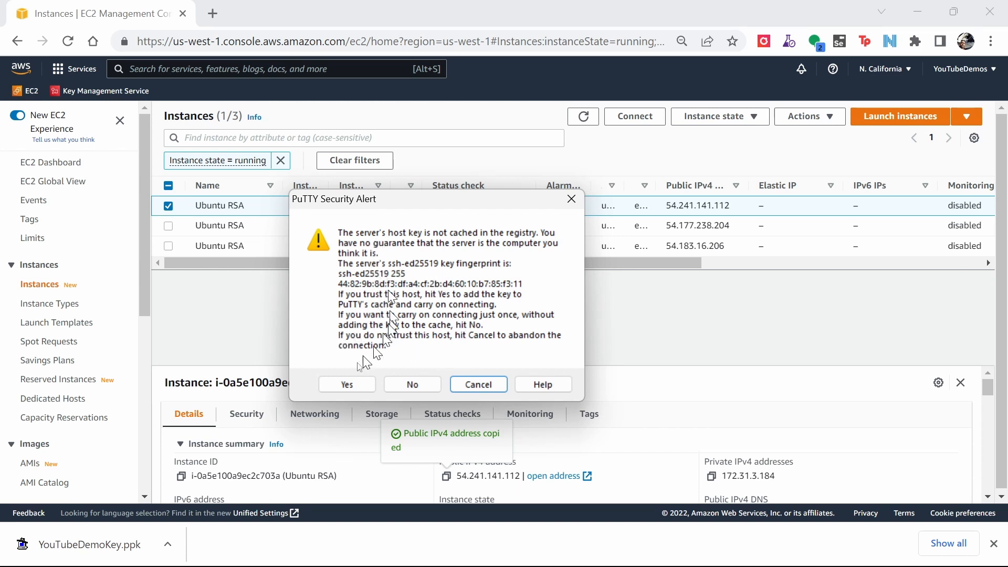
left_click(347, 384)
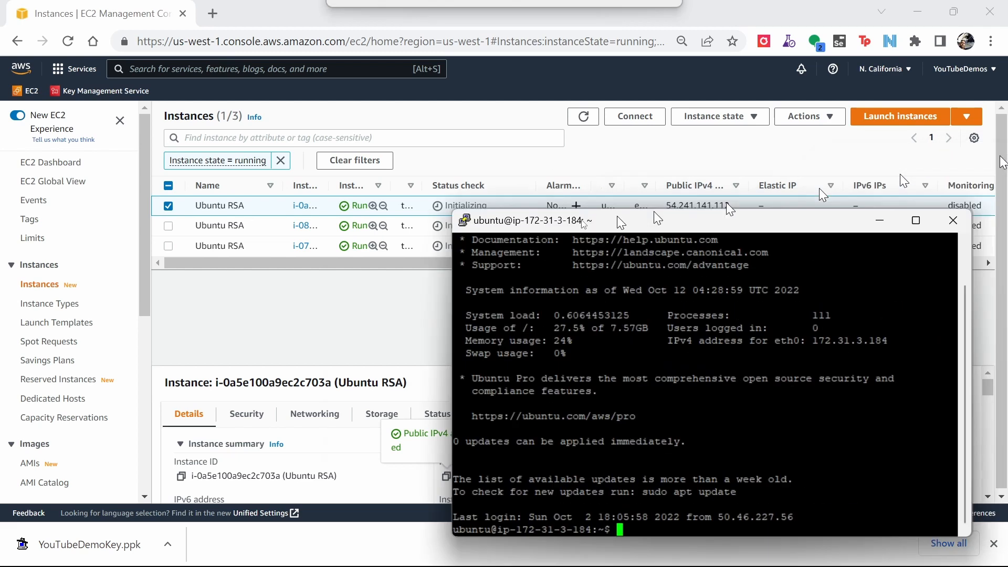
left_click_drag(616, 216, 371, 126)
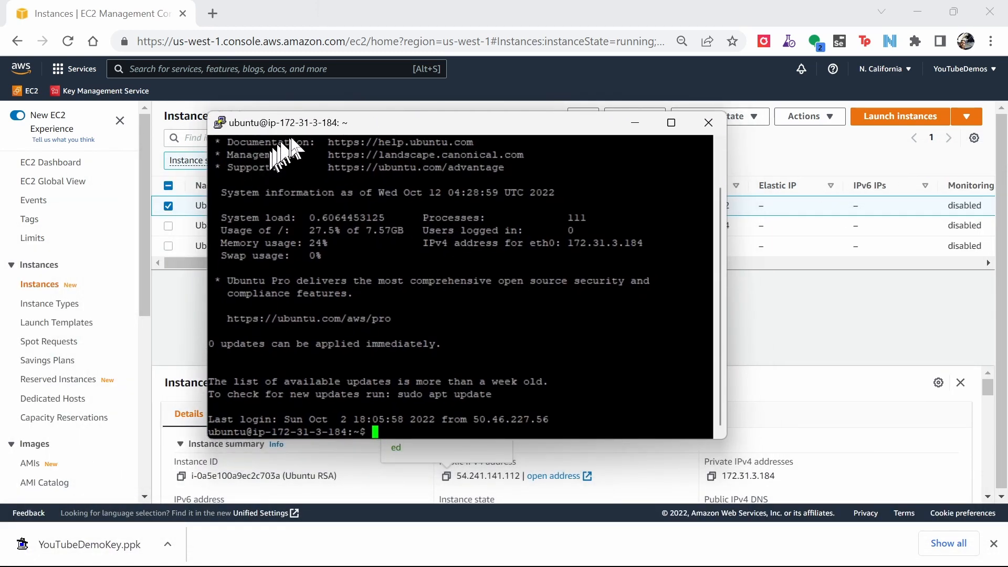
left_click_drag(373, 127, 464, 138)
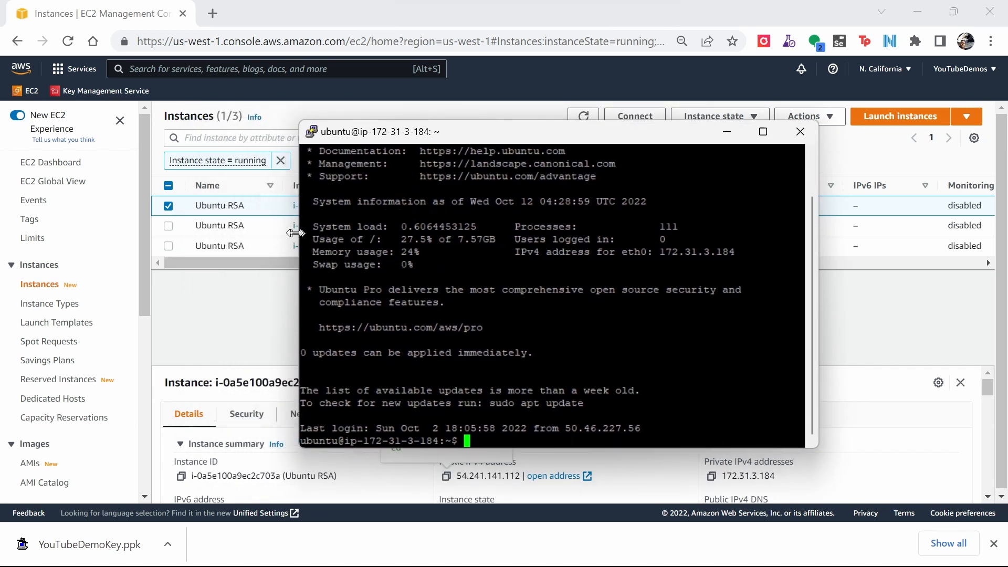
Select the second Ubuntu RSA instance and copy its public IPv4 address.
left_click(215, 225)
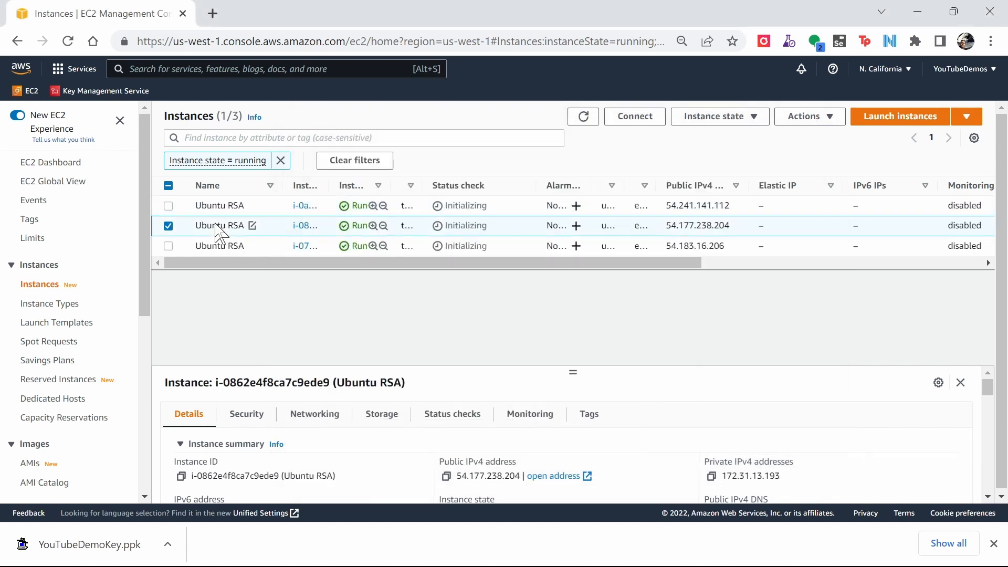
left_click(446, 475)
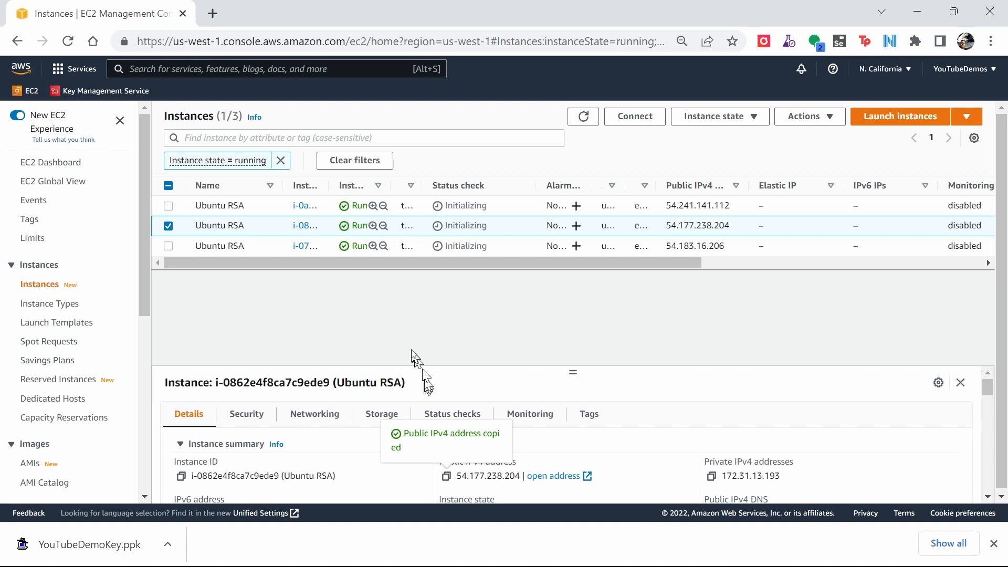
In the terminal, run ssh 54.177.238.204 and answer yes to trust the host.
key("alt+Tab")
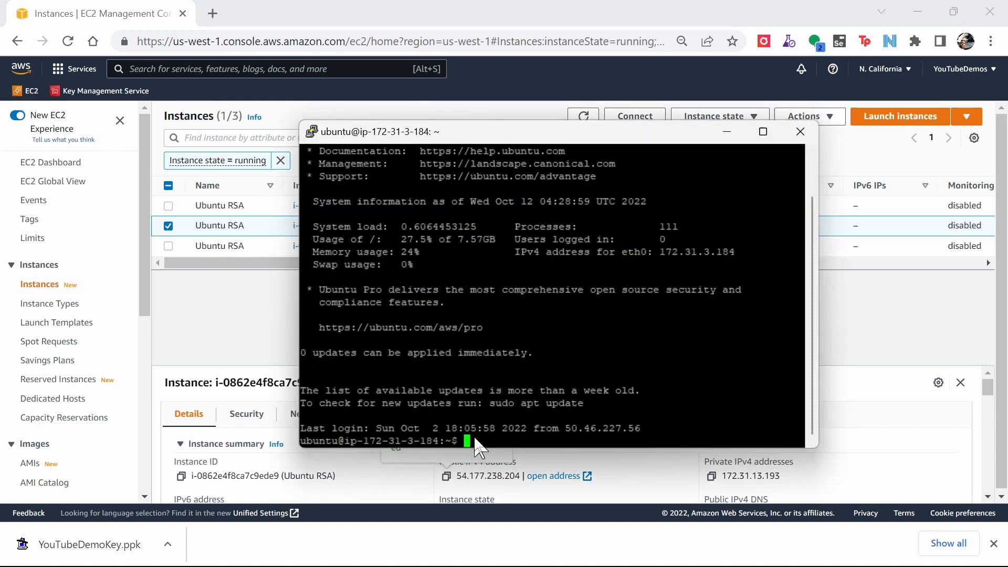
type("ssh")
right_click(490, 437)
key("Return")
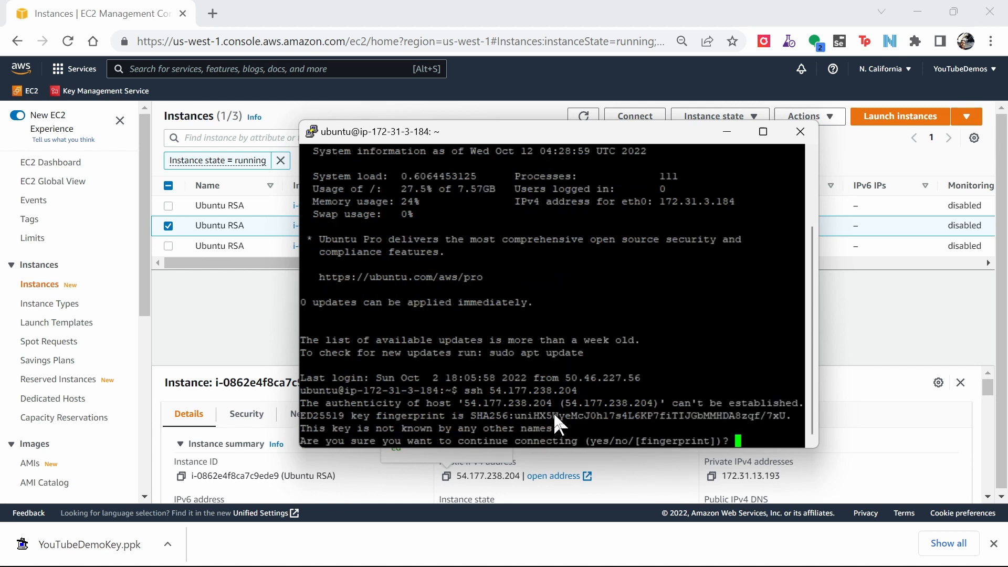
type("yes")
key("Return")
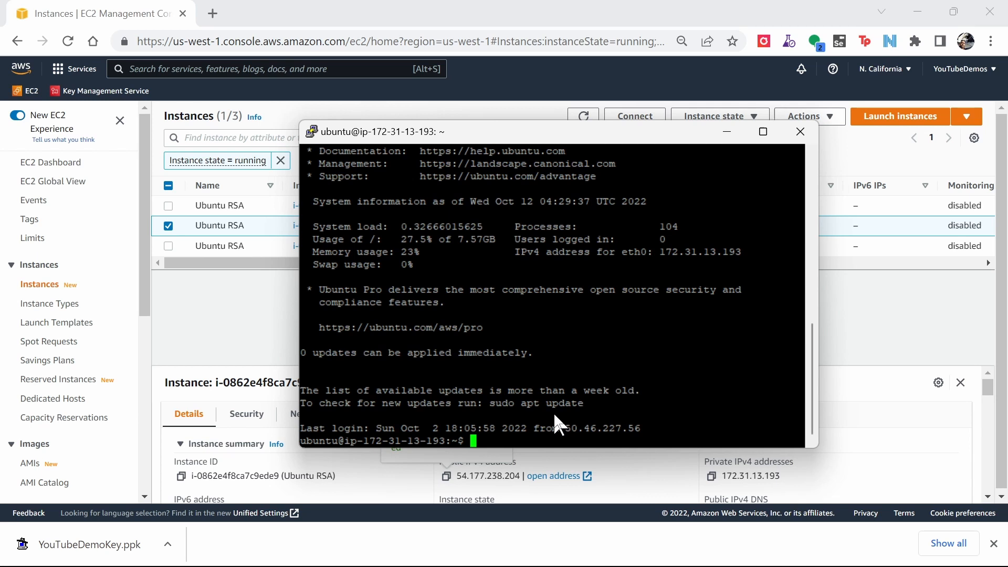
Exit the session on the second instance.
type("exit")
key("Return")
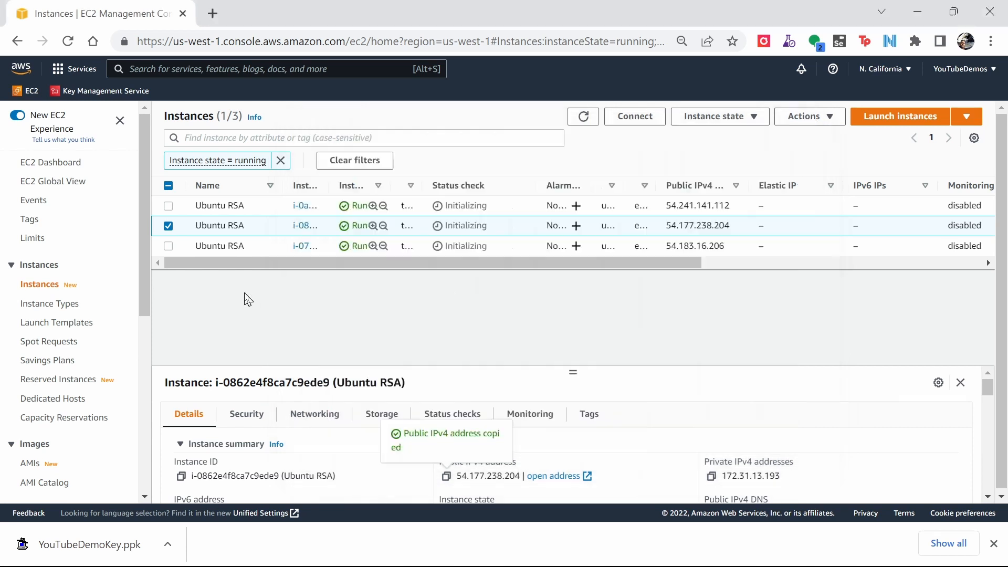
Select the third Ubuntu RSA instance and copy its public IPv4 address.
left_click(252, 295)
left_click(212, 243)
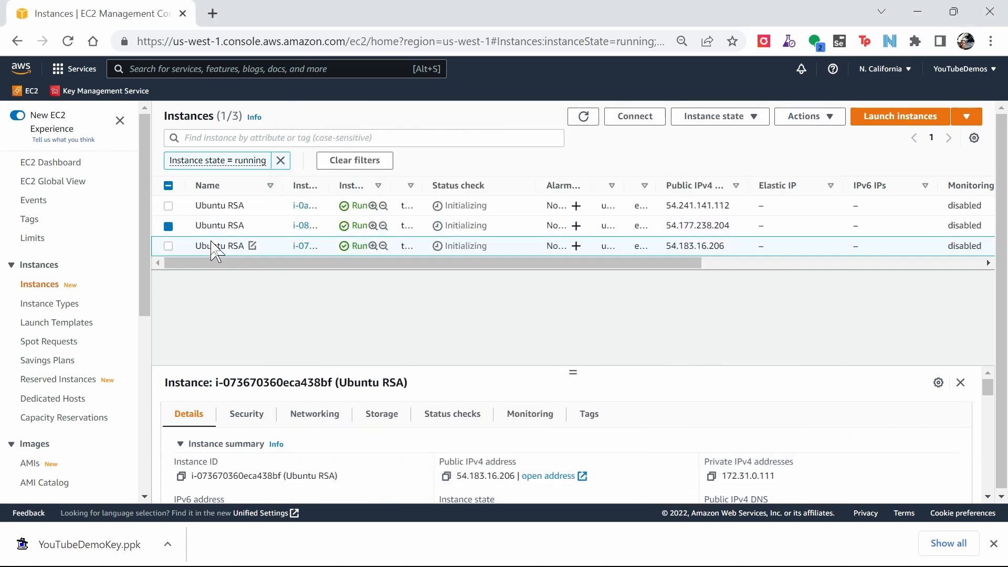
left_click(446, 476)
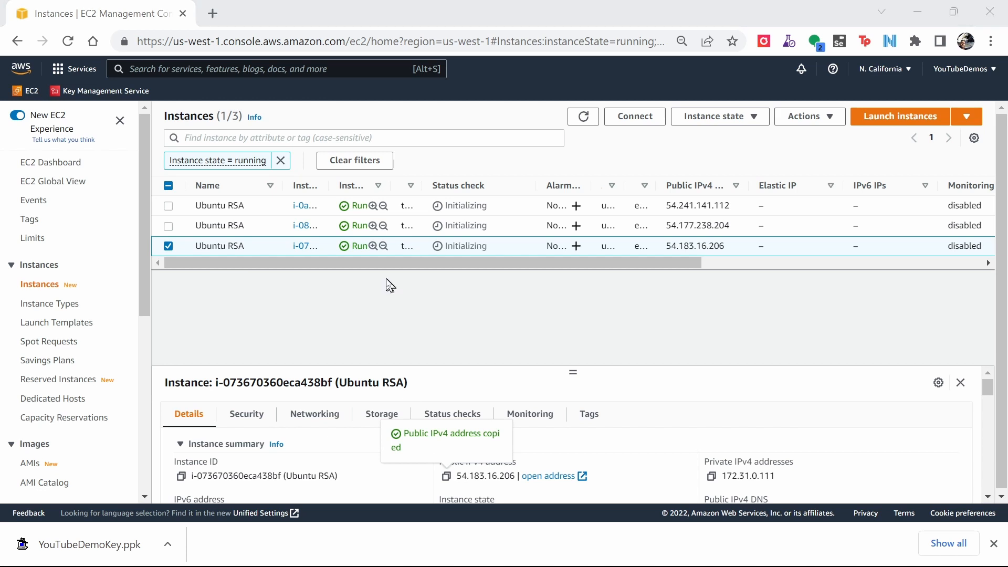
In the terminal, run ssh 54.183.16.206 and answer yes to trust the host.
key("alt+Tab")
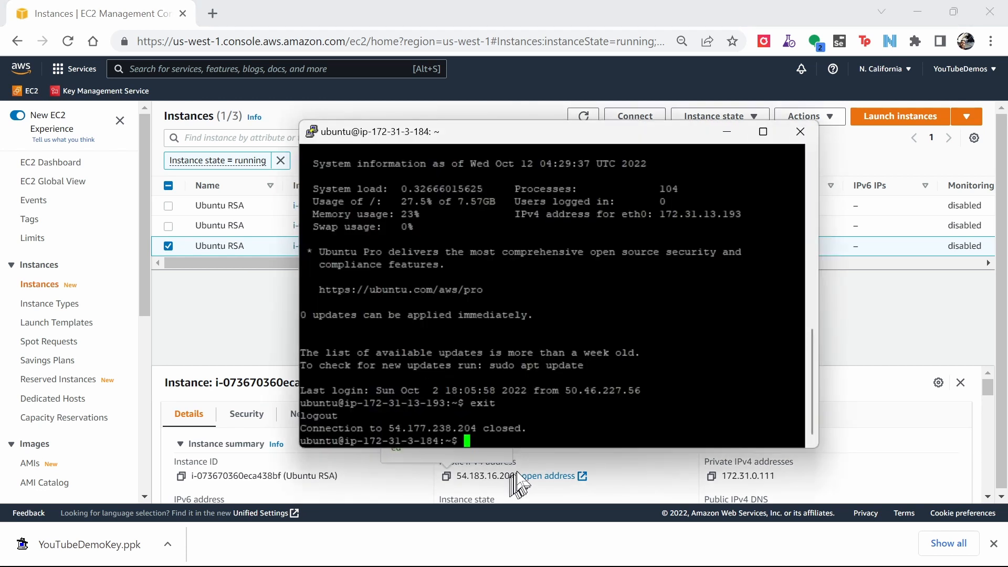
type("ssh")
right_click(490, 441)
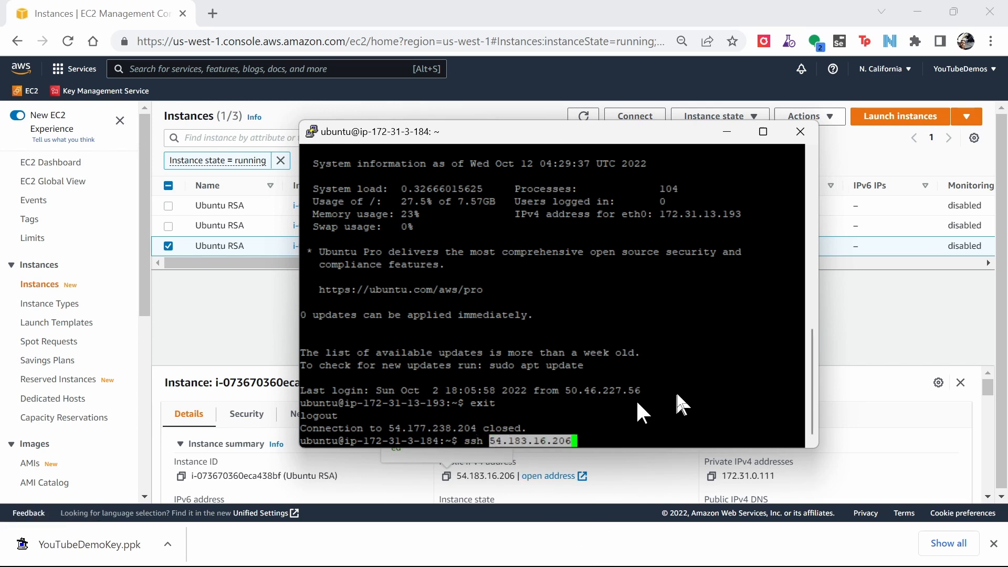
key("Return")
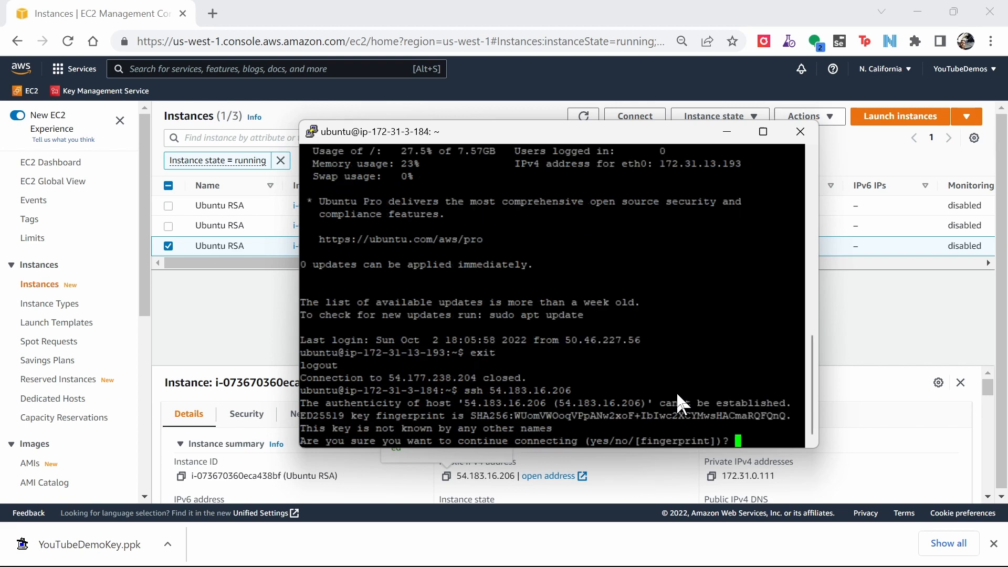
type("yes")
key("Return")
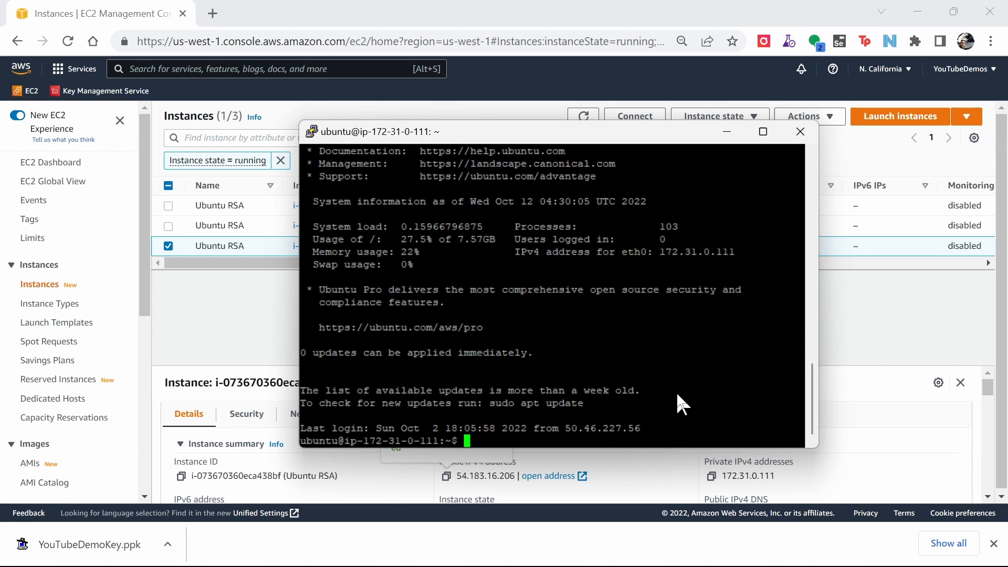
Exit the session on the third instance.
type("exit")
key("Return")
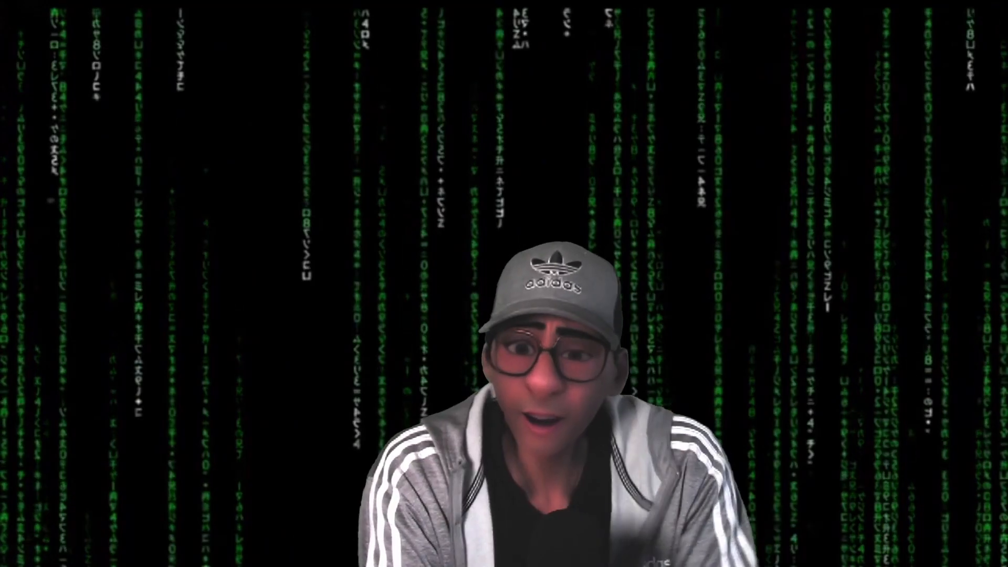